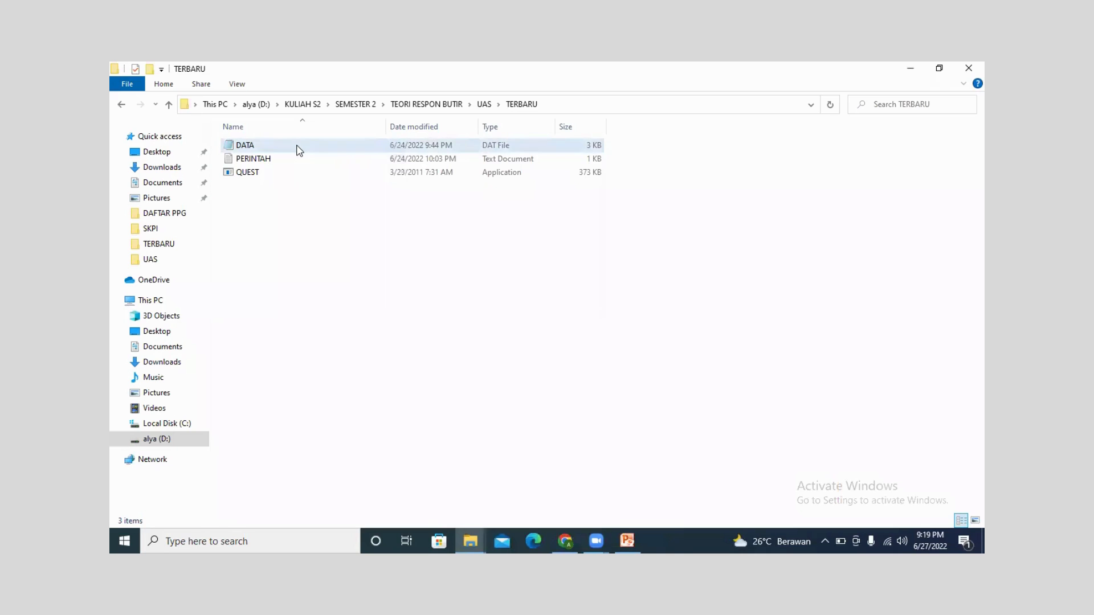
# - Open the DATA, PERINTAH and QUEST files from the TERBARU folder and minimize each window
pyautogui.doubleClick(298, 147)
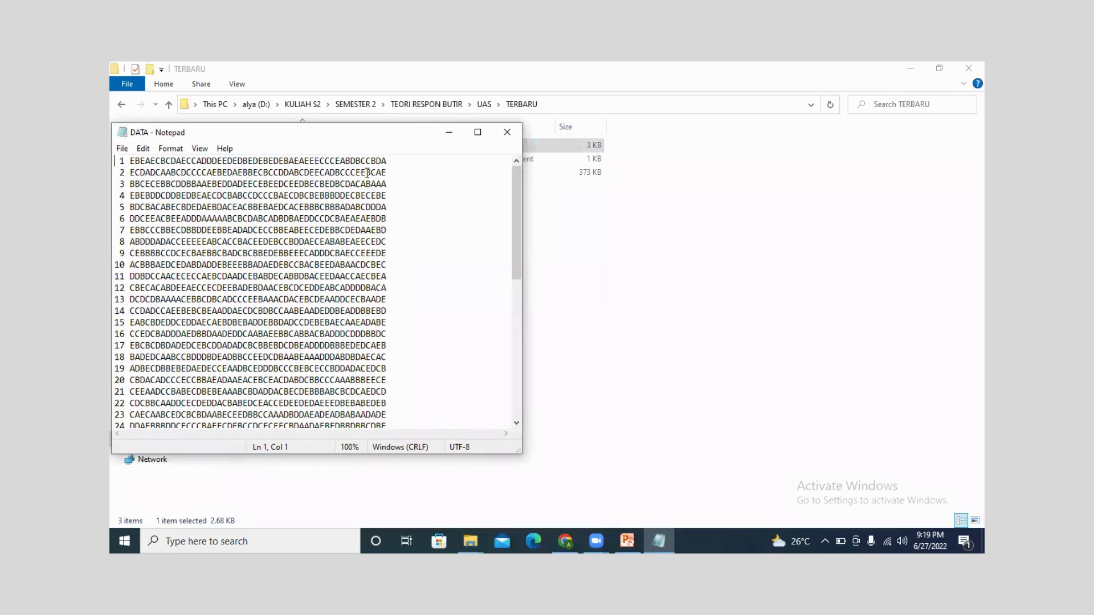
pyautogui.click(447, 138)
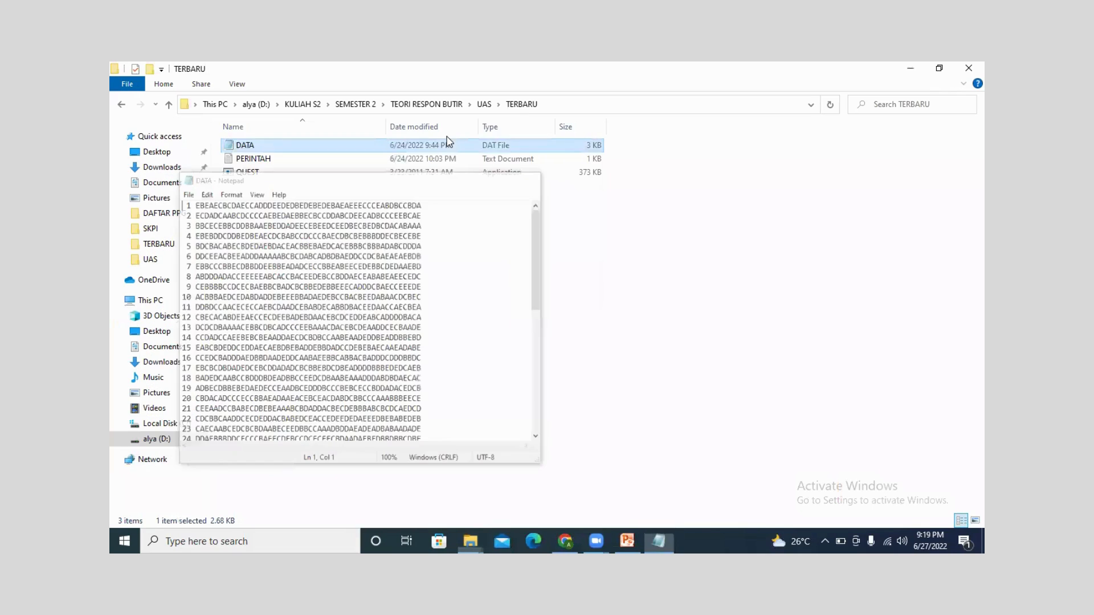
pyautogui.click(415, 157)
pyautogui.doubleClick(415, 159)
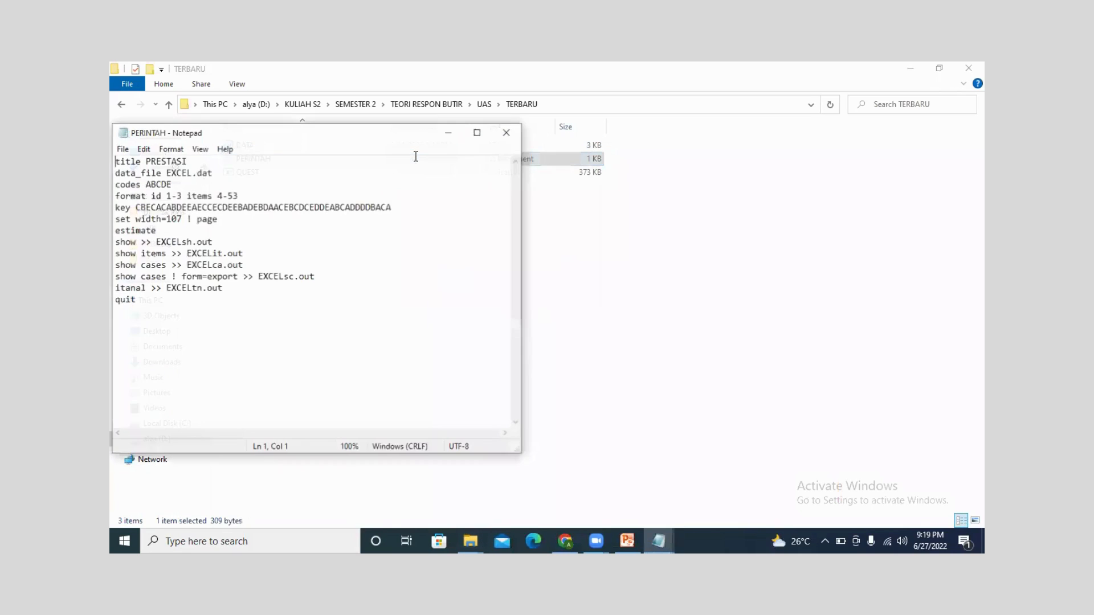
pyautogui.moveTo(434, 143); pyautogui.dragTo(724, 143)
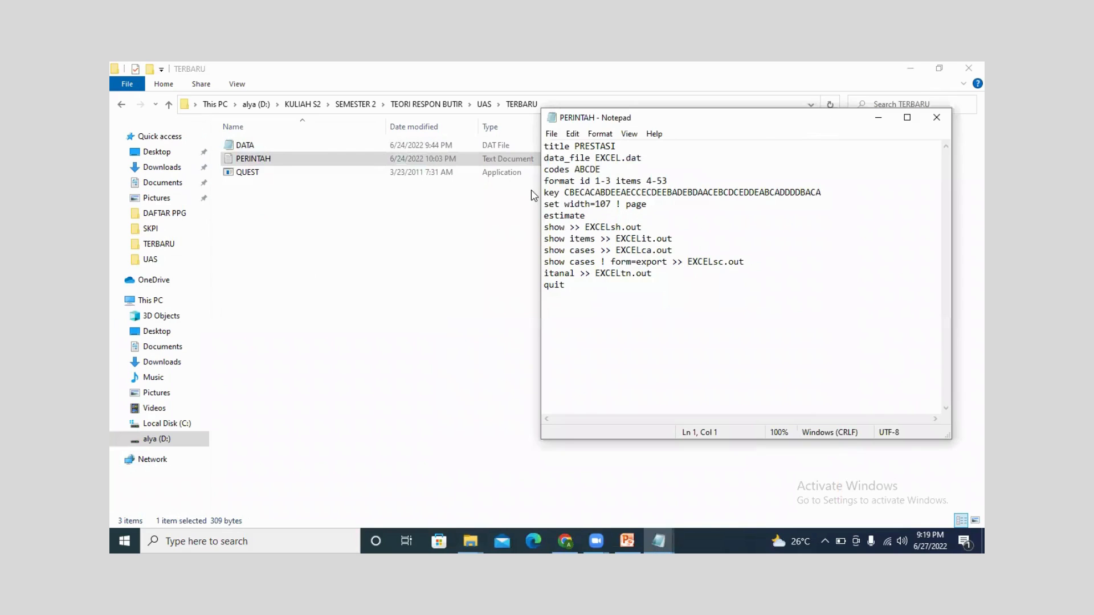
pyautogui.click(831, 134)
pyautogui.click(533, 195)
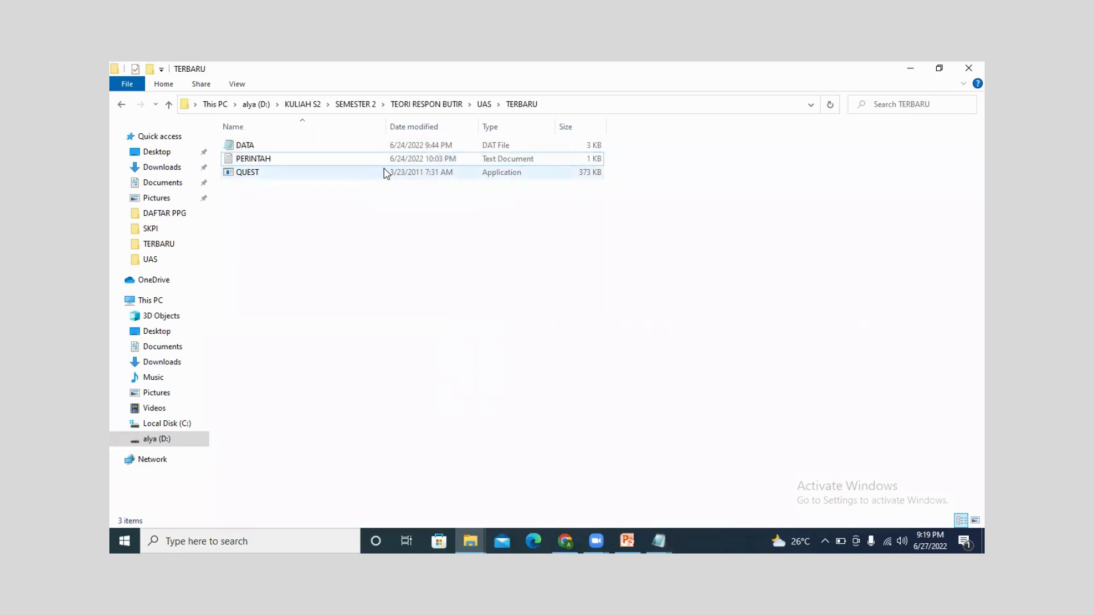
pyautogui.doubleClick(385, 172)
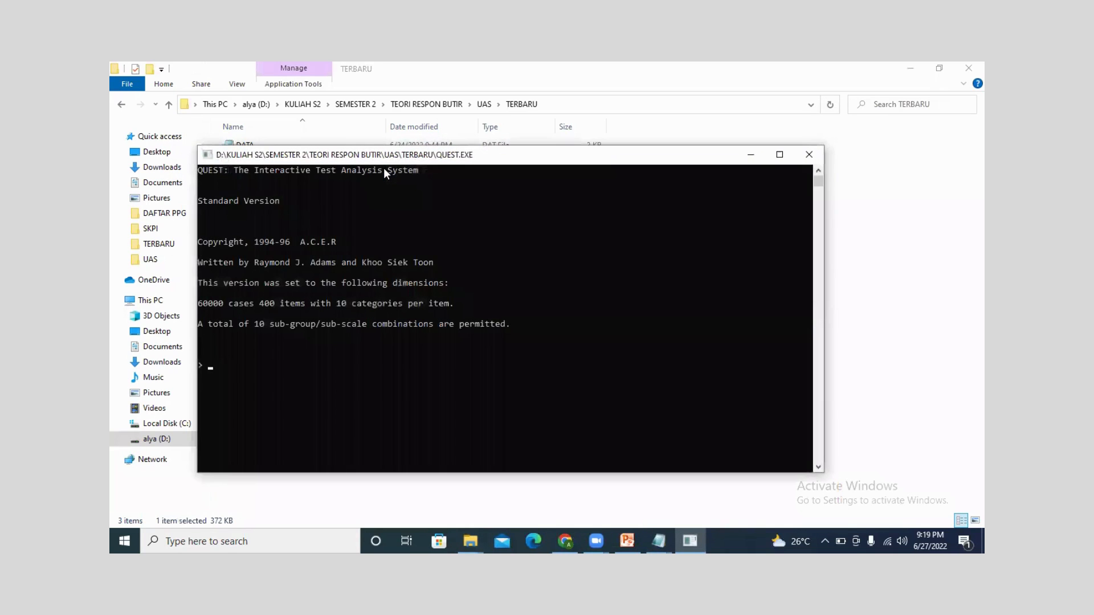
pyautogui.click(751, 155)
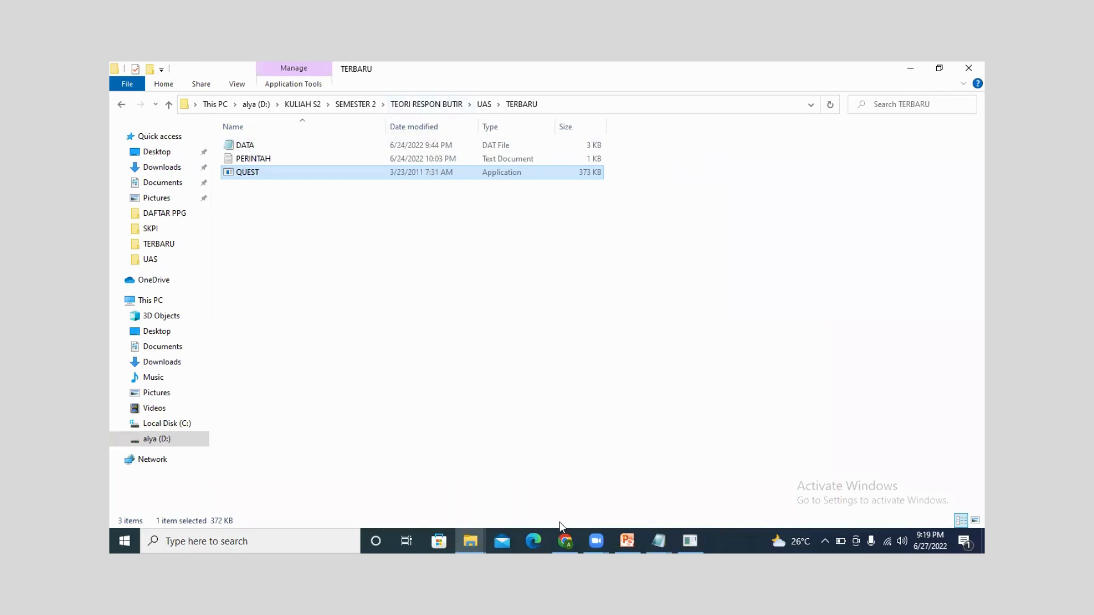
# - Bring the DATA file back up and review its response rows from the first to the last respondent
pyautogui.moveTo(670, 539)
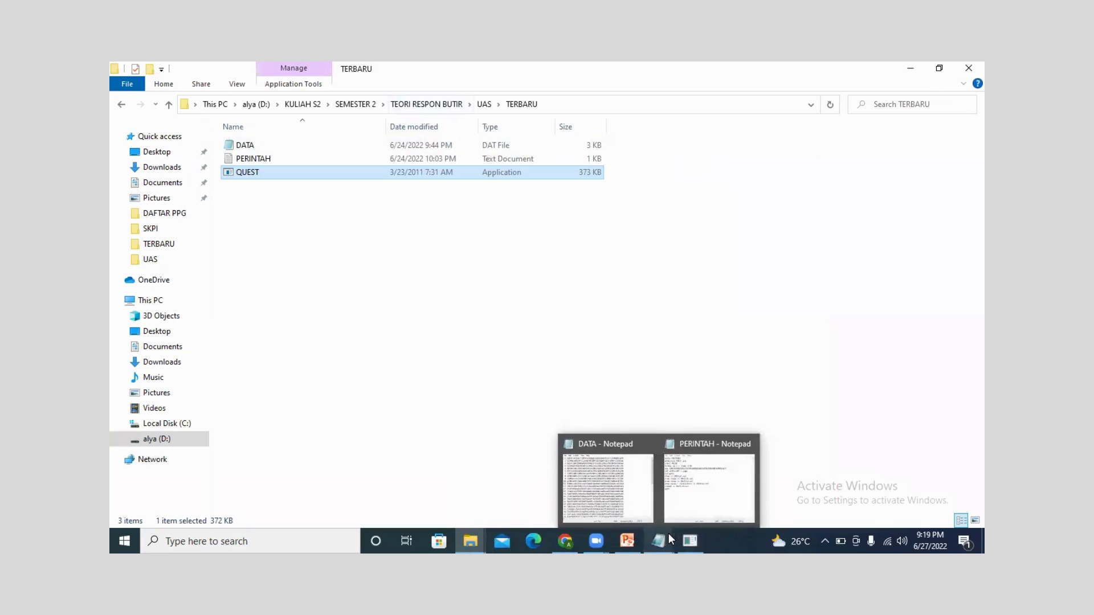
pyautogui.click(624, 511)
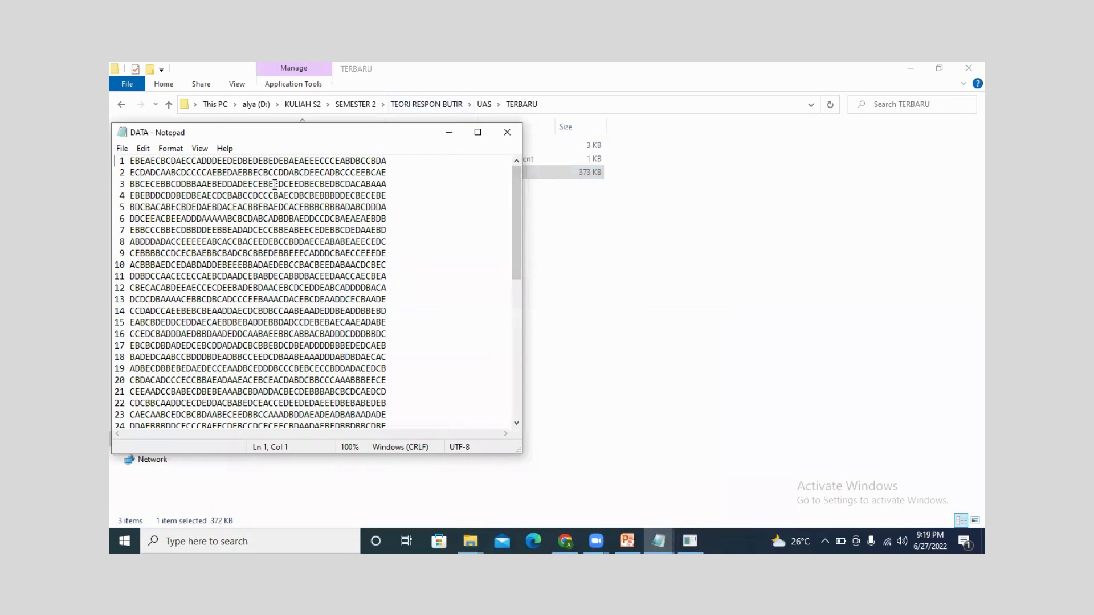
pyautogui.click(253, 162)
pyautogui.press('Right')
pyautogui.press('Right')
pyautogui.moveTo(518, 180); pyautogui.dragTo(510, 339)
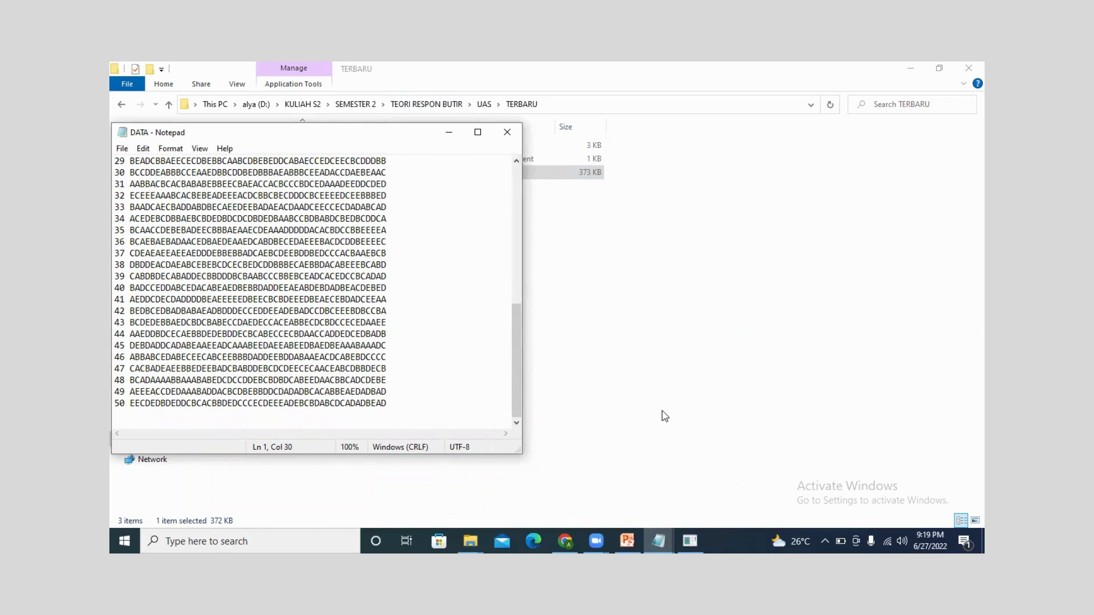
# - Change the title in the PERINTAH command file to LITERASI SAINTIFIK
pyautogui.moveTo(674, 539)
pyautogui.click(672, 520)
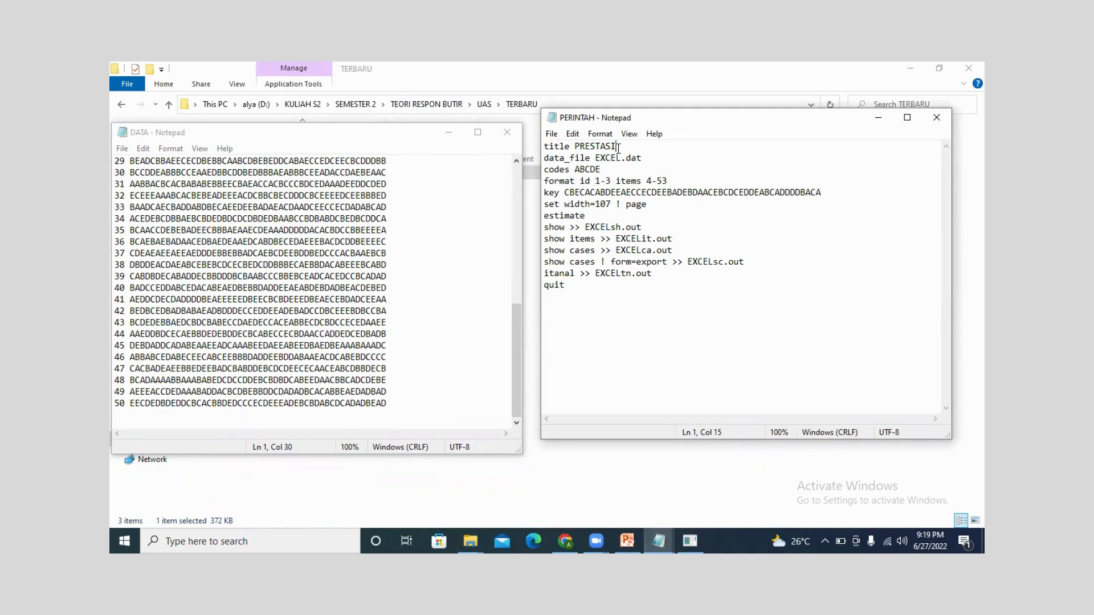
pyautogui.press('BackSpace')
pyautogui.press('BackSpace')
pyautogui.press('BackSpace')
pyautogui.press('BackSpace')
pyautogui.press('BackSpace')
pyautogui.press('BackSpace')
pyautogui.press('BackSpace')
pyautogui.press('BackSpace')
pyautogui.write('LITERASI SAIN')
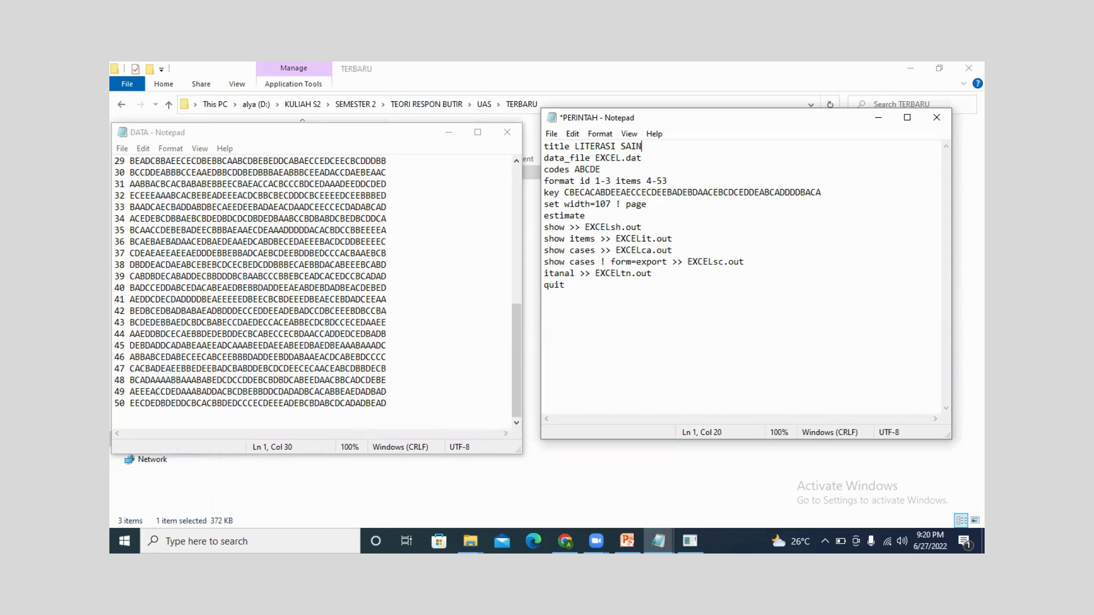
pyautogui.write('TIFIK')
# - Set the data_file entry in the PERINTAH command file to DATA.dat
pyautogui.press('BackSpace')
pyautogui.press('BackSpace')
pyautogui.press('BackSpace')
pyautogui.press('BackSpace')
pyautogui.press('BackSpace')
pyautogui.write('DATA')
# - Go back to the first row of the DATA file and check which columns the respondent id occupies
pyautogui.click(177, 172)
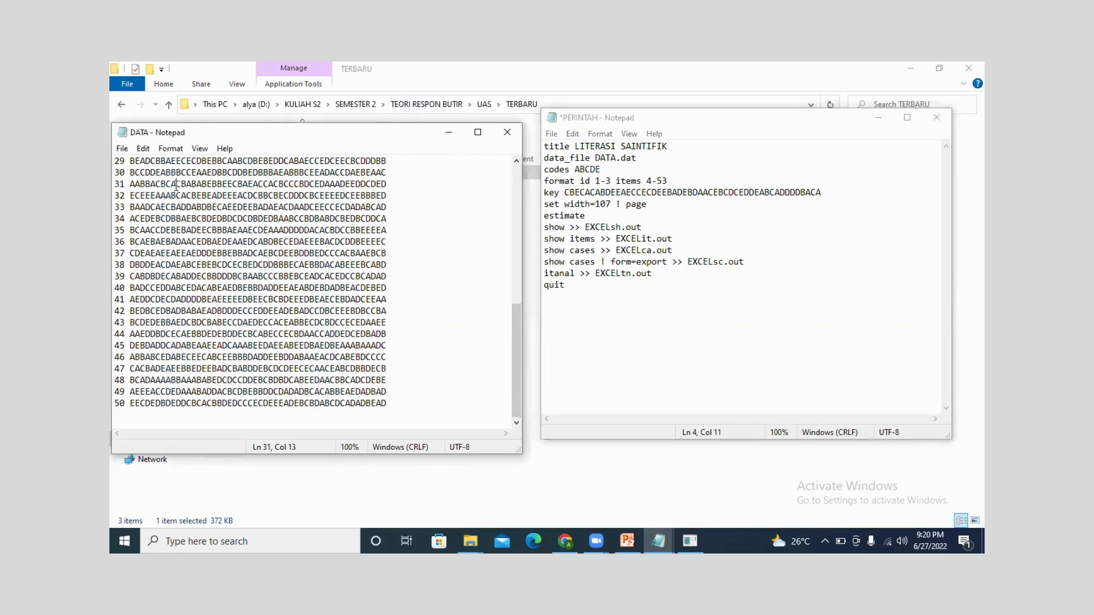
pyautogui.press('Up')
pyautogui.press('Up')
pyautogui.press('Up')
pyautogui.press('Up')
pyautogui.press('Up')
pyautogui.press('Up')
pyautogui.press('Up')
pyautogui.press('Up')
pyautogui.press('Up')
pyautogui.press('Up')
pyautogui.press('Up')
pyautogui.press('Up')
pyautogui.press('Up')
pyautogui.press('Up')
pyautogui.press('Up')
pyautogui.press('Up')
pyautogui.press('Up')
pyautogui.press('Up')
pyautogui.press('Up')
pyautogui.press('Up')
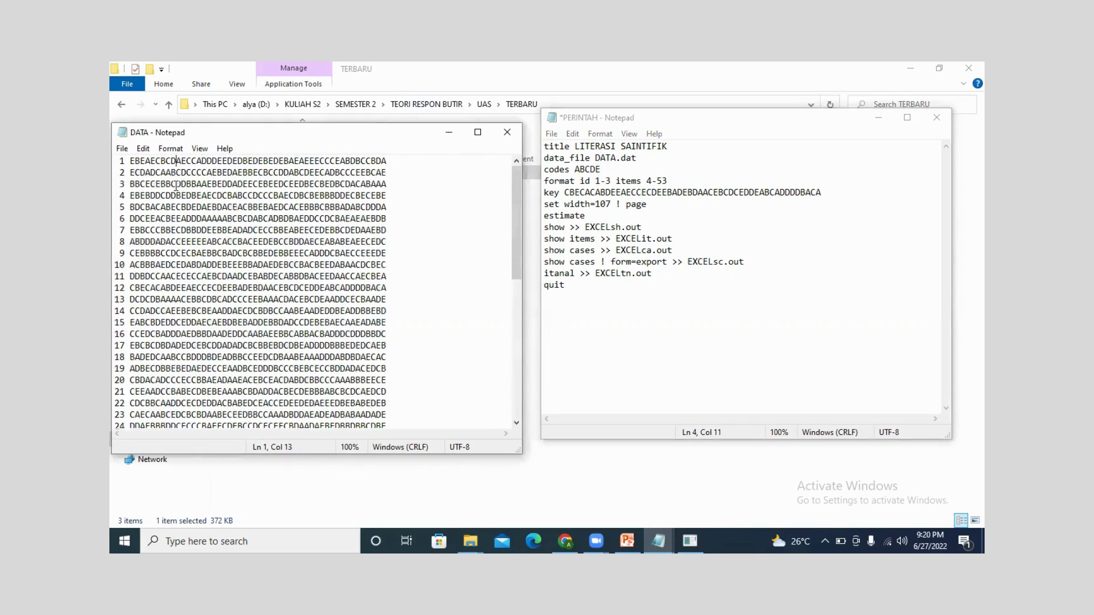
pyautogui.click(115, 161)
pyautogui.press('Right')
pyautogui.press('Right')
# - Go through the answers in the first DATA row to check which columns the items occupy
pyautogui.click(131, 160)
pyautogui.press('Right')
pyautogui.press('Right')
pyautogui.press('Right')
pyautogui.press('Right')
pyautogui.press('Right')
pyautogui.press('Right')
pyautogui.press('Right')
pyautogui.press('Right')
pyautogui.press('Right')
pyautogui.press('Right')
pyautogui.press('Right')
pyautogui.press('Right')
pyautogui.press('Right')
pyautogui.press('Right')
pyautogui.press('Right')
pyautogui.press('Right')
pyautogui.press('Right')
pyautogui.press('Right')
pyautogui.press('Right')
pyautogui.press('Right')
pyautogui.press('Right')
pyautogui.press('Right')
pyautogui.press('Right')
pyautogui.press('Right')
pyautogui.press('Right')
# - Copy the answer key in the PERINTAH file, delete it and paste it back into the key line
pyautogui.moveTo(566, 192); pyautogui.dragTo(823, 194)
pyautogui.hotkey('ctrl', 'c')
pyautogui.press('Delete')
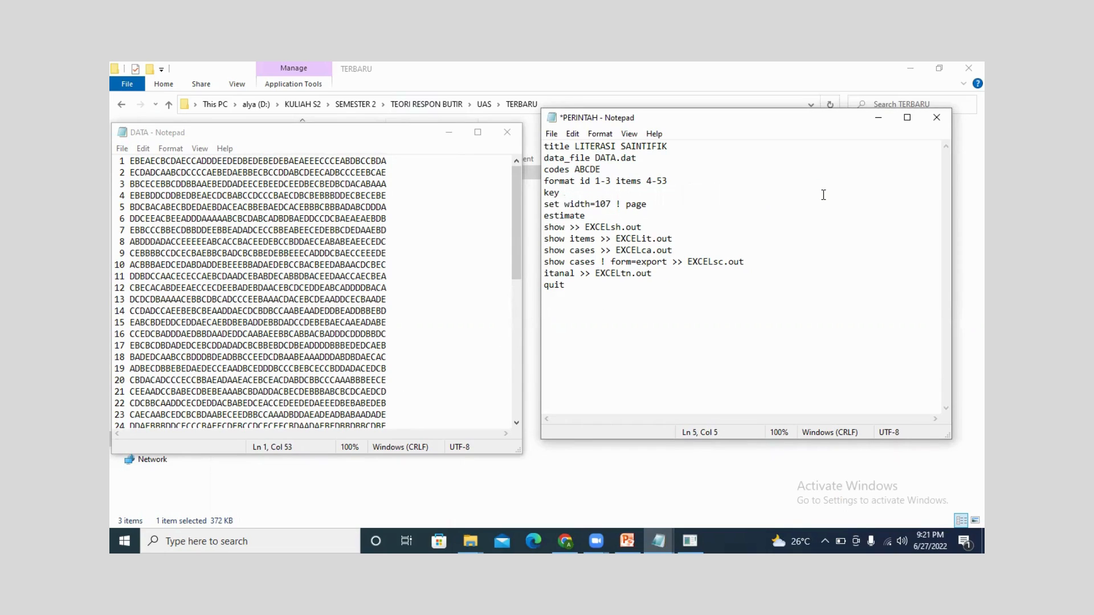
pyautogui.hotkey('ctrl', 'v')
# - Rename the output file of the plain show command to DATAsh.out
pyautogui.press('Down')
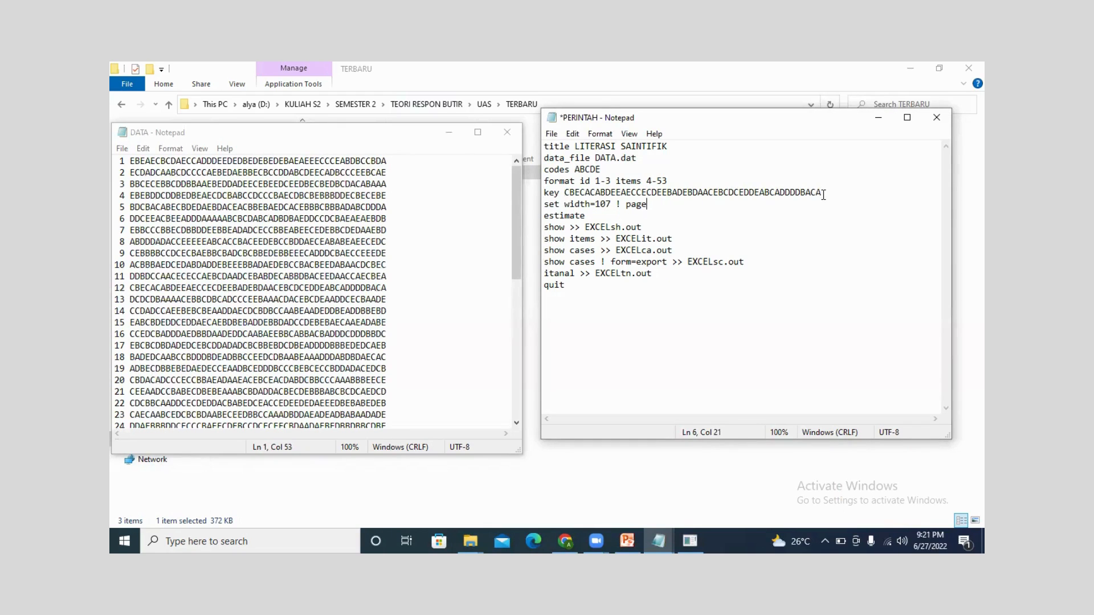
pyautogui.press('Down')
pyautogui.press('Right')
pyautogui.press('Right')
pyautogui.press('Right')
pyautogui.press('Right')
pyautogui.press('Right')
pyautogui.press('Right')
pyautogui.press('Right')
pyautogui.press('BackSpace')
pyautogui.press('BackSpace')
pyautogui.press('BackSpace')
pyautogui.press('BackSpace')
pyautogui.press('BackSpace')
pyautogui.write('DATA')
# - Rename the output file of the show items command to DATAit.out
pyautogui.press('BackSpace')
pyautogui.press('BackSpace')
pyautogui.press('BackSpace')
pyautogui.press('BackSpace')
pyautogui.press('BackSpace')
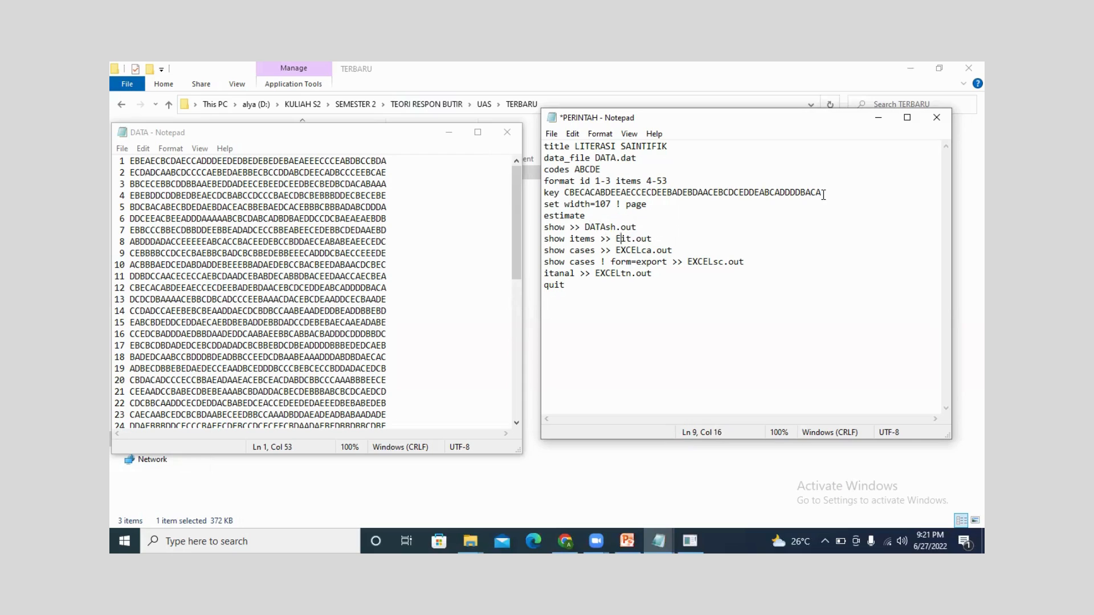
pyautogui.write('DATA')
# - Rename the output file of the show cases command to DATAca.out
pyautogui.press('Down')
pyautogui.press('Right')
pyautogui.press('BackSpace')
pyautogui.press('BackSpace')
pyautogui.press('BackSpace')
pyautogui.press('BackSpace')
pyautogui.press('BackSpace')
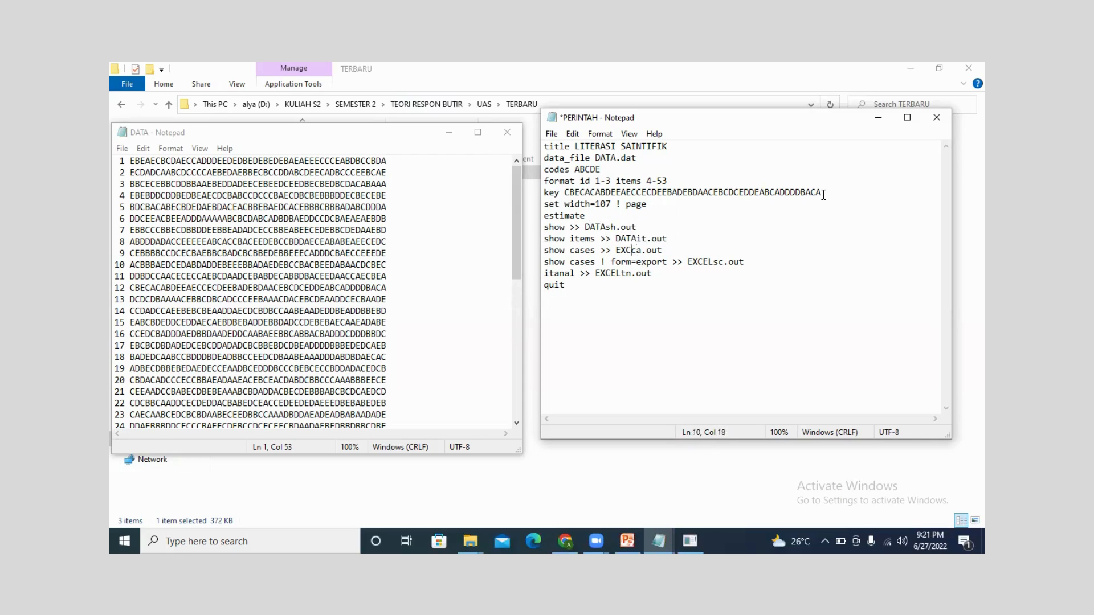
pyautogui.write('DATA')
# - Rename the output file of the show cases export command to DATAsc.out
pyautogui.press('Down')
pyautogui.press('Right')
pyautogui.press('Right')
pyautogui.press('Right')
pyautogui.press('Right')
pyautogui.press('Right')
pyautogui.press('Right')
pyautogui.press('Right')
pyautogui.press('Right')
pyautogui.press('Right')
pyautogui.press('Right')
pyautogui.press('BackSpace')
pyautogui.press('BackSpace')
pyautogui.press('BackSpace')
pyautogui.press('BackSpace')
pyautogui.press('BackSpace')
pyautogui.write('DATA')
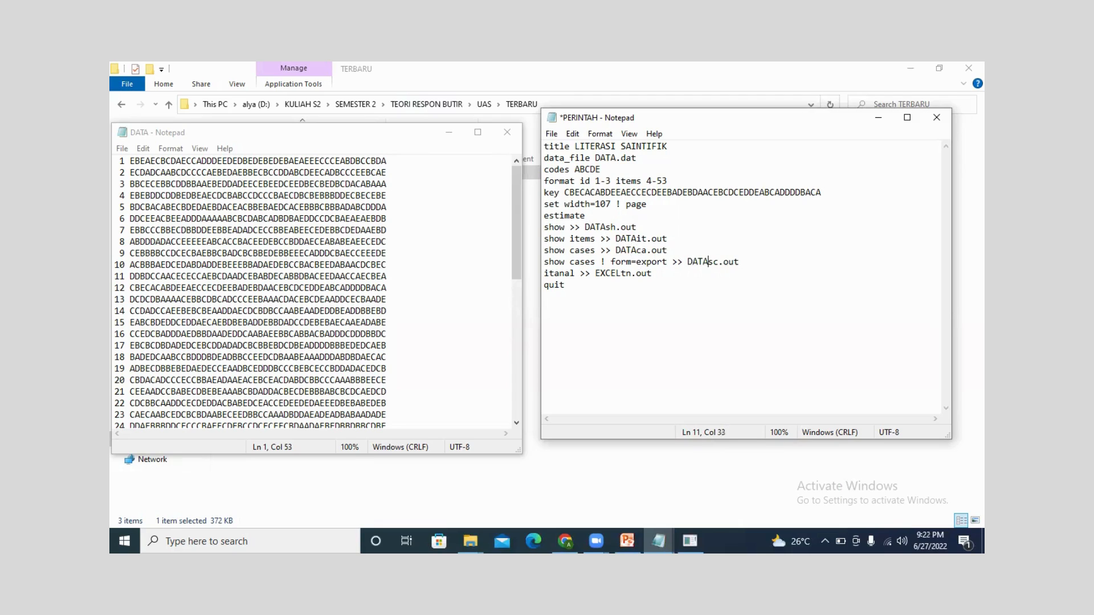
# - Rename the output file of the itanal command to DATAtn.out
pyautogui.press('Left')
pyautogui.press('Left')
pyautogui.press('Left')
pyautogui.press('Left')
pyautogui.press('Left')
pyautogui.press('Left')
pyautogui.press('BackSpace')
pyautogui.press('BackSpace')
pyautogui.press('BackSpace')
pyautogui.press('BackSpace')
pyautogui.press('BackSpace')
pyautogui.write('DATA')
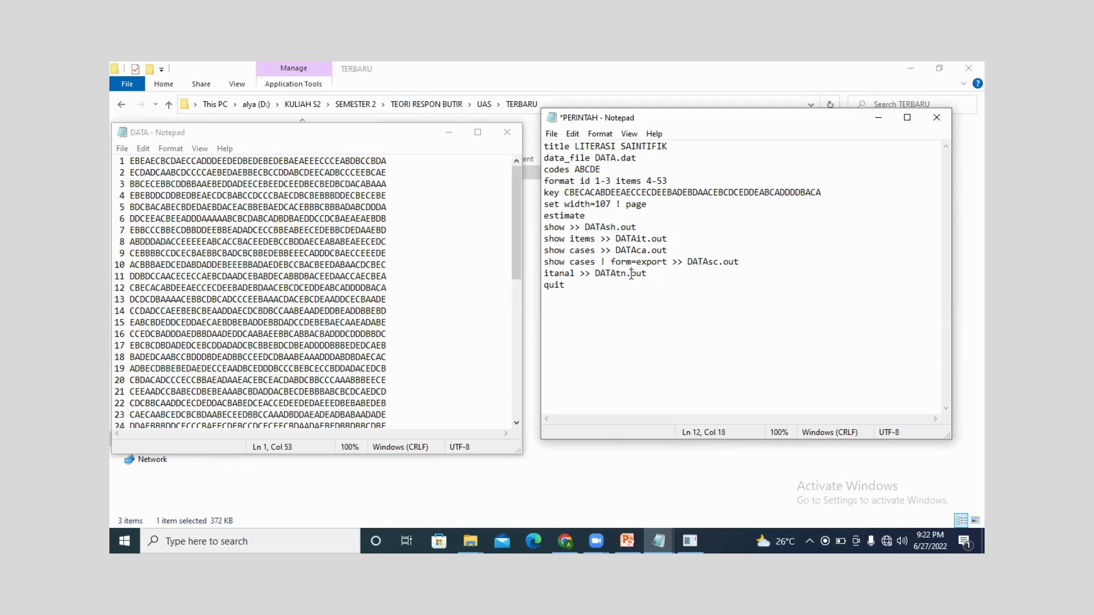
# - Copy all commands from the PERINTAH file and run them in QUEST
pyautogui.press('Down')
pyautogui.hotkey('ctrl', 'a')
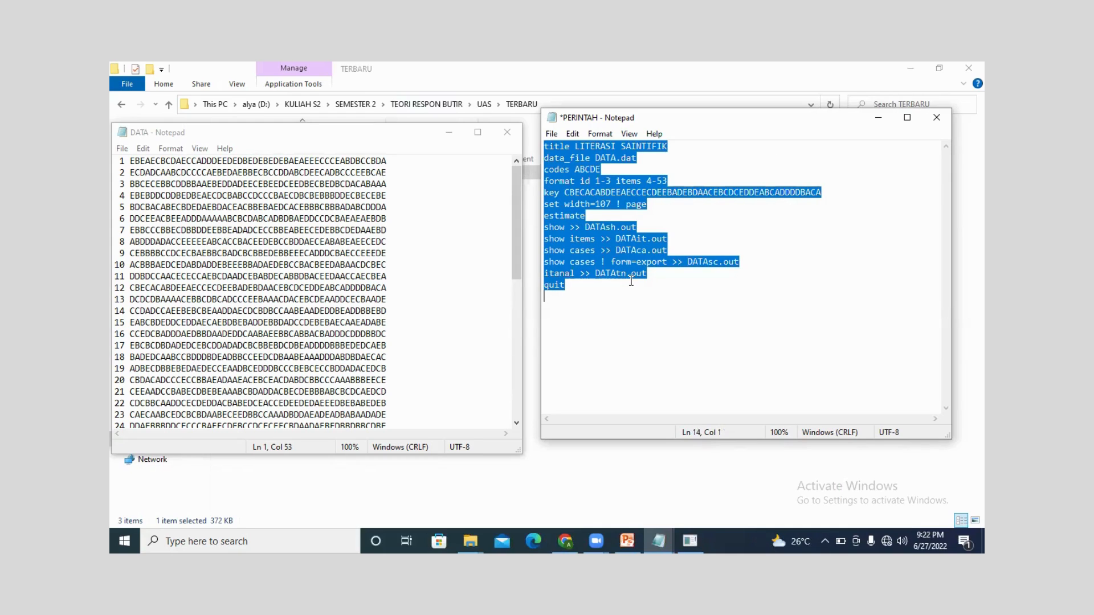
pyautogui.click(879, 118)
pyautogui.click(449, 134)
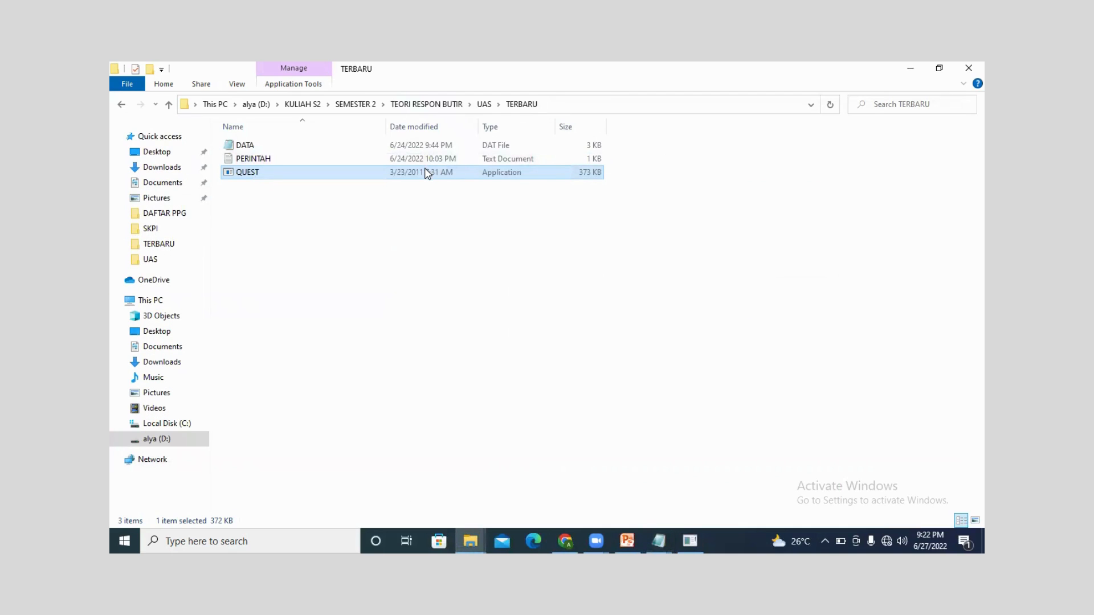
pyautogui.doubleClick(427, 172)
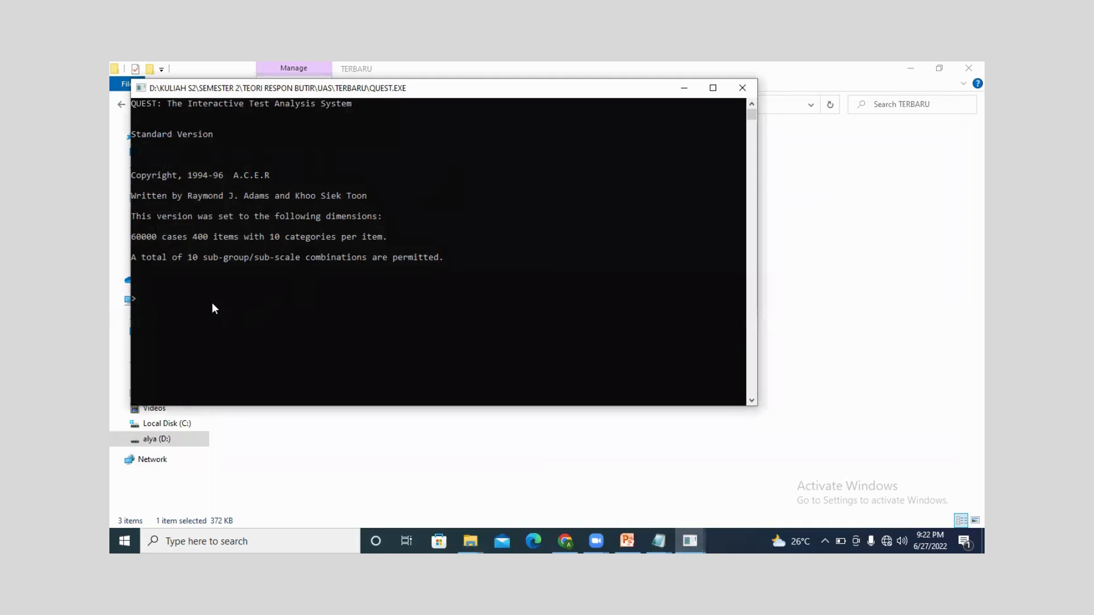
pyautogui.hotkey('ctrl', 'v')
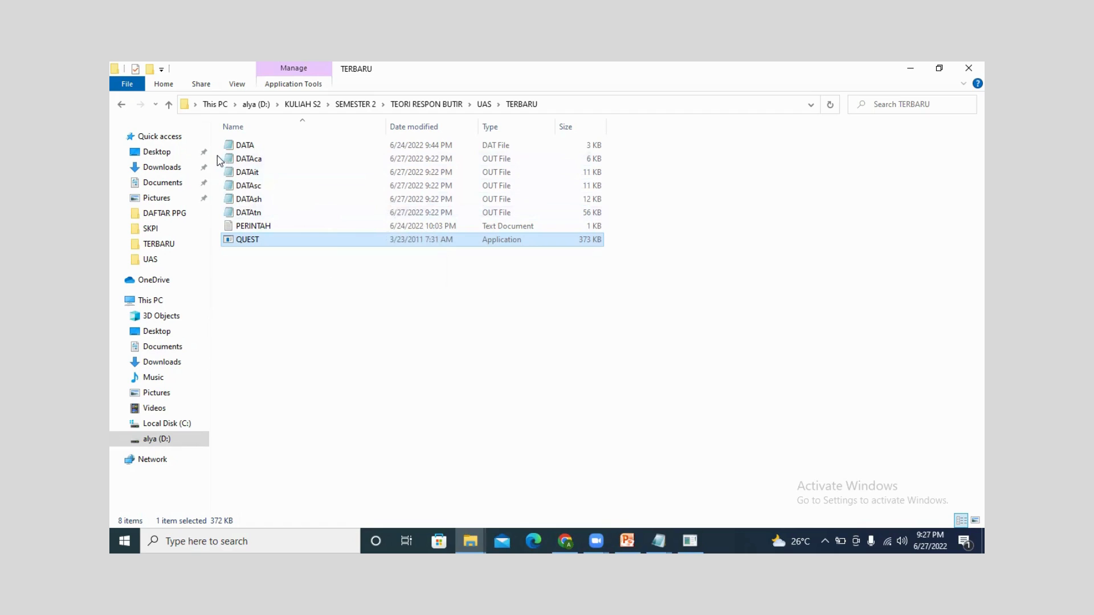
# - Open the five output files DATAca, DATAit, DATAsc, DATAsh and DATAtn together, and maximize the DATAsh window
pyautogui.moveTo(251, 161); pyautogui.dragTo(277, 212)
pyautogui.rightClick(275, 206)
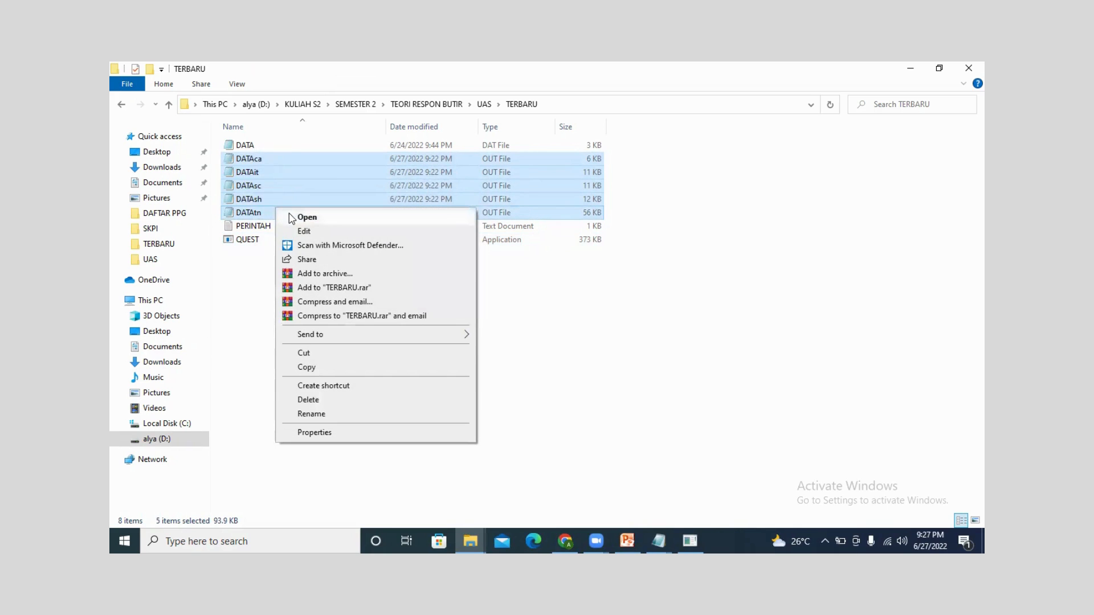
pyautogui.click(288, 212)
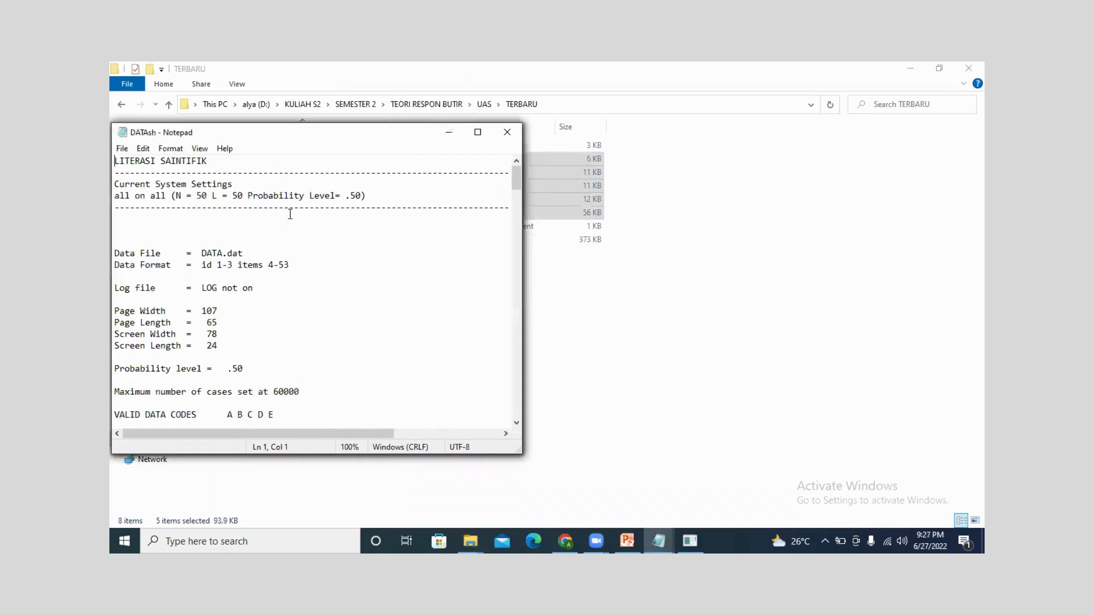
pyautogui.click(470, 131)
pyautogui.moveTo(650, 538)
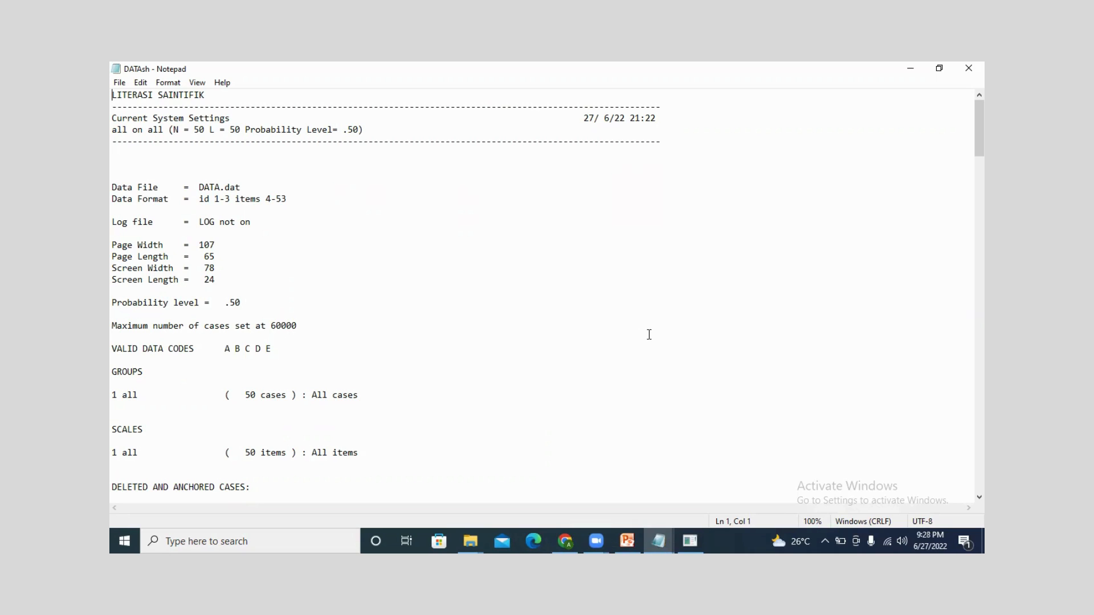
# - Examine the current system settings in DATAsh, from the data file and format through the groups and scales to the scoring key
pyautogui.press('Right')
pyautogui.press('Down')
pyautogui.press('Down')
pyautogui.press('Down')
pyautogui.press('Down')
pyautogui.press('Down')
pyautogui.press('Down')
pyautogui.press('Down')
pyautogui.press('Down')
pyautogui.press('Down')
pyautogui.press('Down')
pyautogui.press('Down')
pyautogui.press('Down')
pyautogui.press('Down')
pyautogui.press('Down')
pyautogui.press('Down')
pyautogui.press('Down')
pyautogui.press('Down')
pyautogui.press('Down')
pyautogui.press('Down')
pyautogui.press('Down')
pyautogui.press('Down')
pyautogui.press('Down')
pyautogui.press('Down')
pyautogui.press('Down')
pyautogui.press('Down')
pyautogui.press('Down')
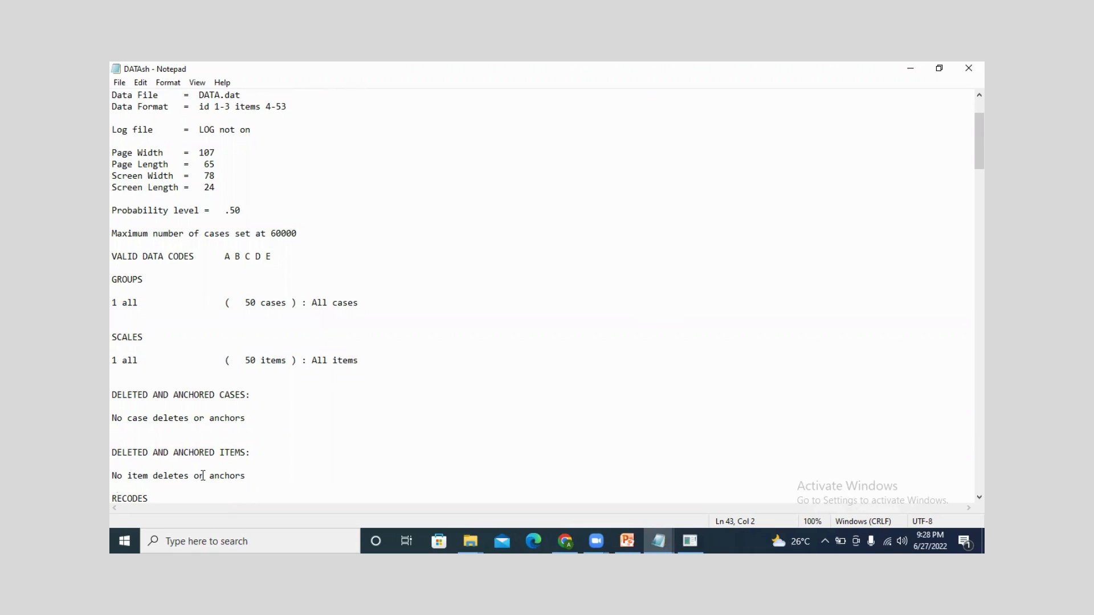
pyautogui.press('Down')
pyautogui.press('Down')
pyautogui.press('Down')
pyautogui.press('Down')
pyautogui.press('Down')
pyautogui.press('Down')
pyautogui.press('Down')
pyautogui.press('Down')
pyautogui.press('Down')
pyautogui.press('Down')
pyautogui.press('Down')
pyautogui.press('Down')
pyautogui.press('Down')
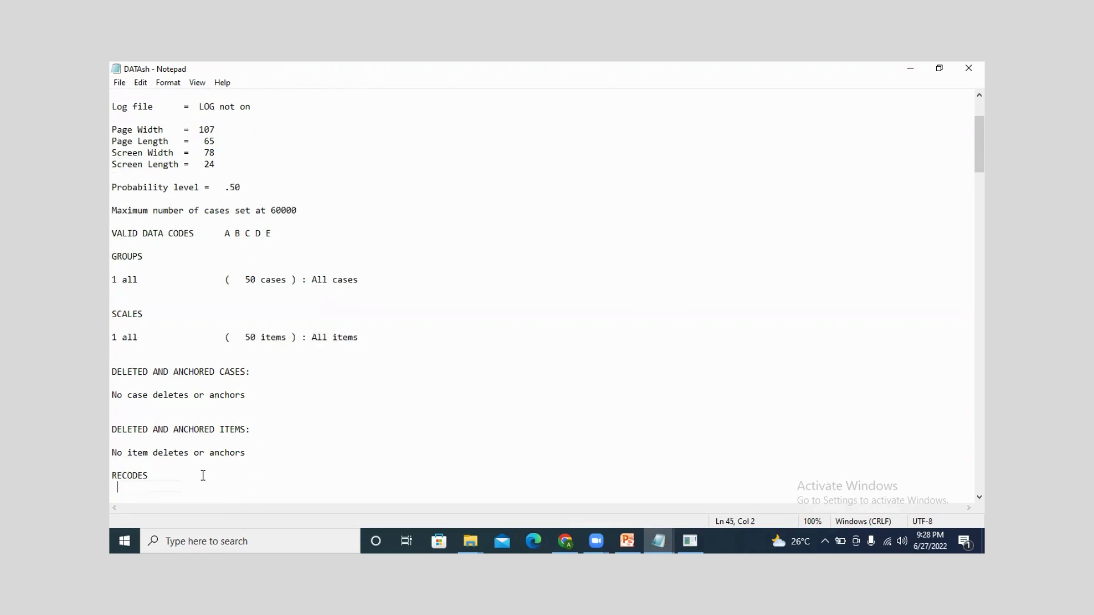
pyautogui.press('Down')
pyautogui.press('Down')
pyautogui.press('Down')
pyautogui.press('Down')
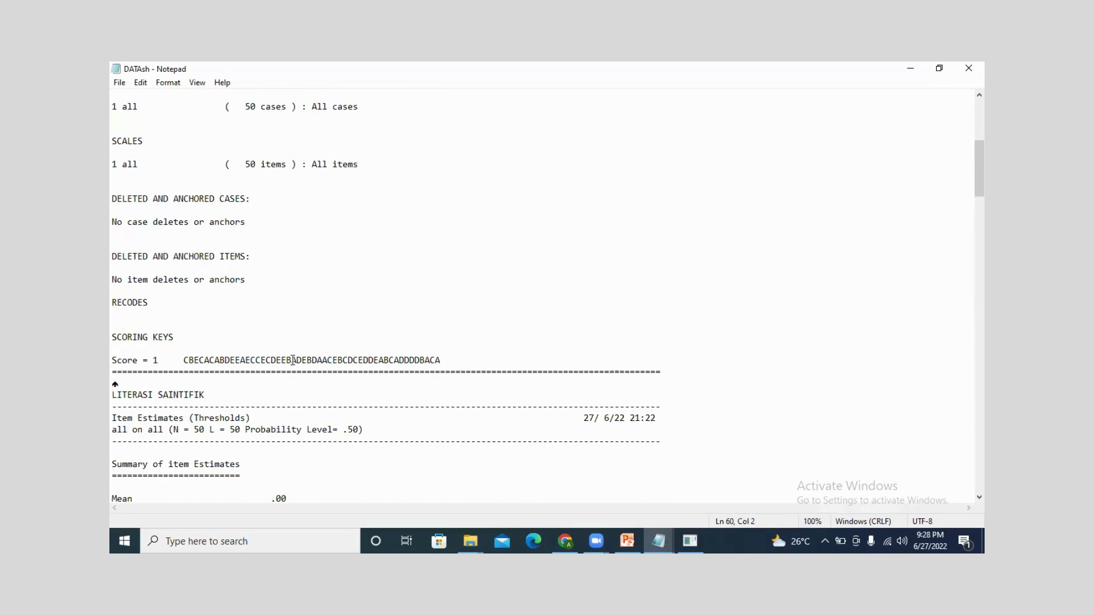
# - Review the summary of item estimates in DATAsh, including reliability and the infit and outfit statistics
pyautogui.press('Down')
pyautogui.press('Down')
pyautogui.press('Down')
pyautogui.press('Down')
pyautogui.press('Down')
pyautogui.press('Down')
pyautogui.press('Down')
pyautogui.press('Down')
pyautogui.press('Down')
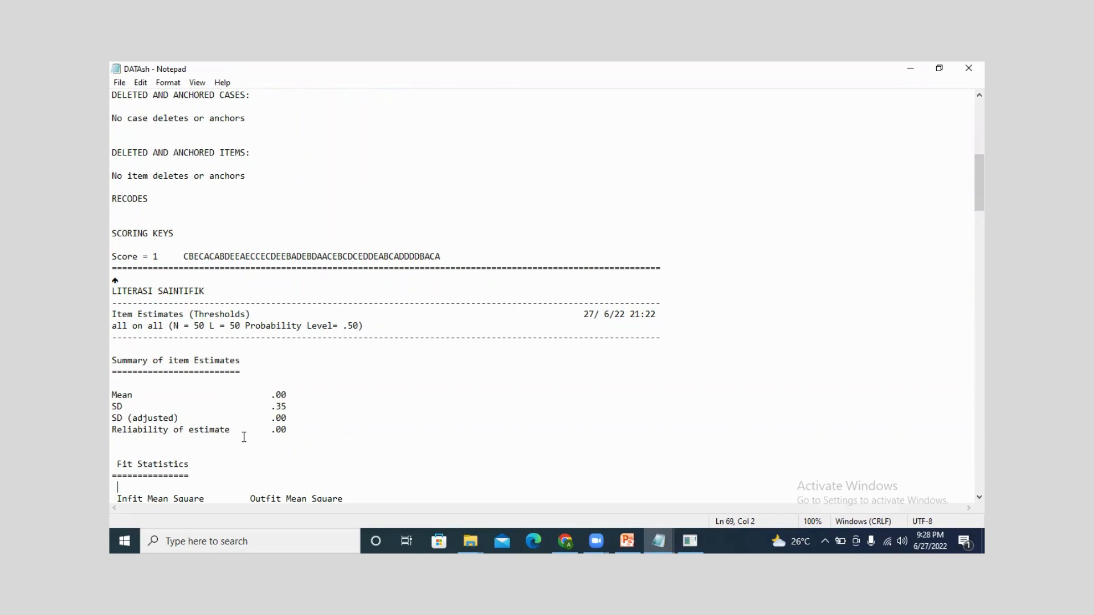
pyautogui.press('Down')
pyautogui.press('Down')
pyautogui.press('Down')
pyautogui.press('Down')
pyautogui.press('Down')
pyautogui.press('Down')
pyautogui.press('Down')
pyautogui.press('Down')
pyautogui.press('Down')
pyautogui.press('Down')
pyautogui.press('Down')
pyautogui.press('Down')
pyautogui.press('Down')
pyautogui.press('Down')
pyautogui.press('Down')
pyautogui.press('Down')
pyautogui.press('Down')
pyautogui.press('Down')
pyautogui.press('Down')
pyautogui.press('Down')
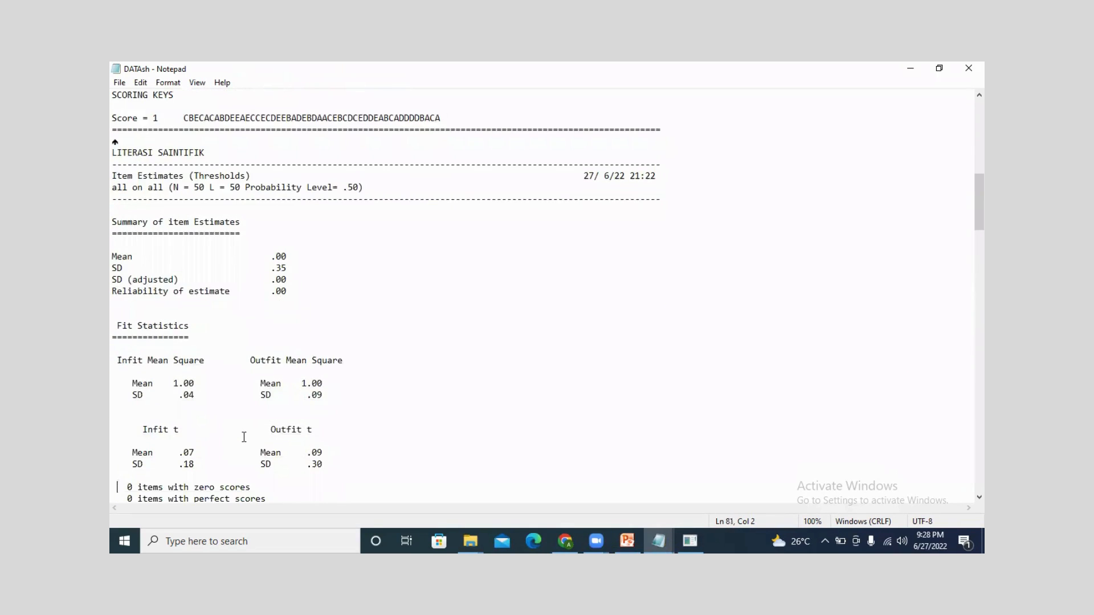
# - Review the summary of case estimates in DATAsh together with its reliability and fit statistics
pyautogui.press('Down')
pyautogui.press('Down')
pyautogui.press('Down')
pyautogui.press('Down')
pyautogui.press('Down')
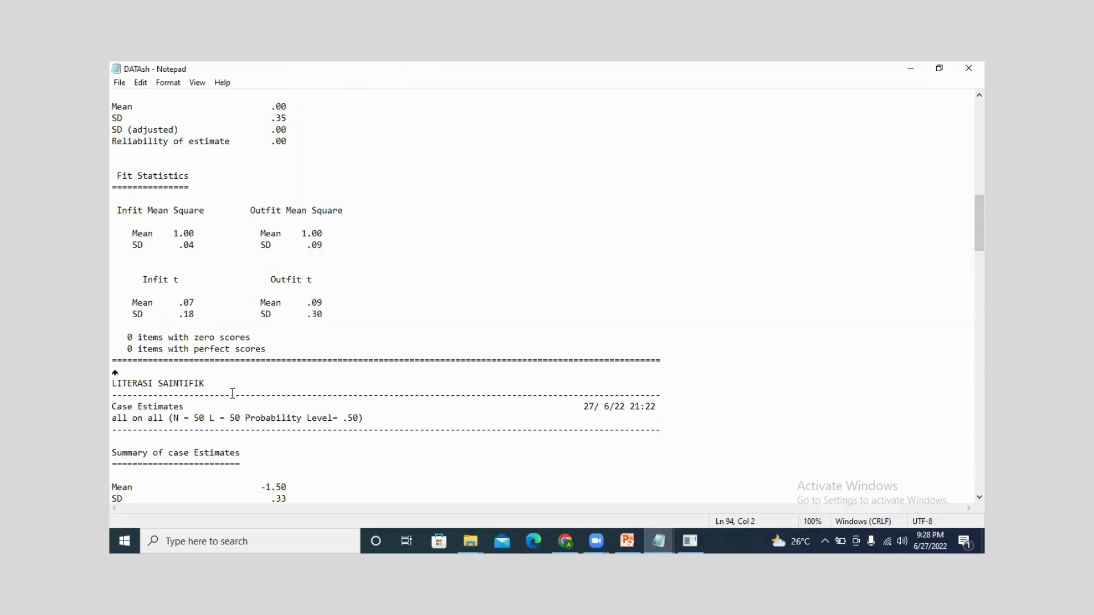
pyautogui.press('Down')
pyautogui.press('Down')
pyautogui.press('Down')
pyautogui.press('Down')
pyautogui.press('Down')
pyautogui.press('Down')
pyautogui.press('Down')
pyautogui.press('Down')
pyautogui.press('Down')
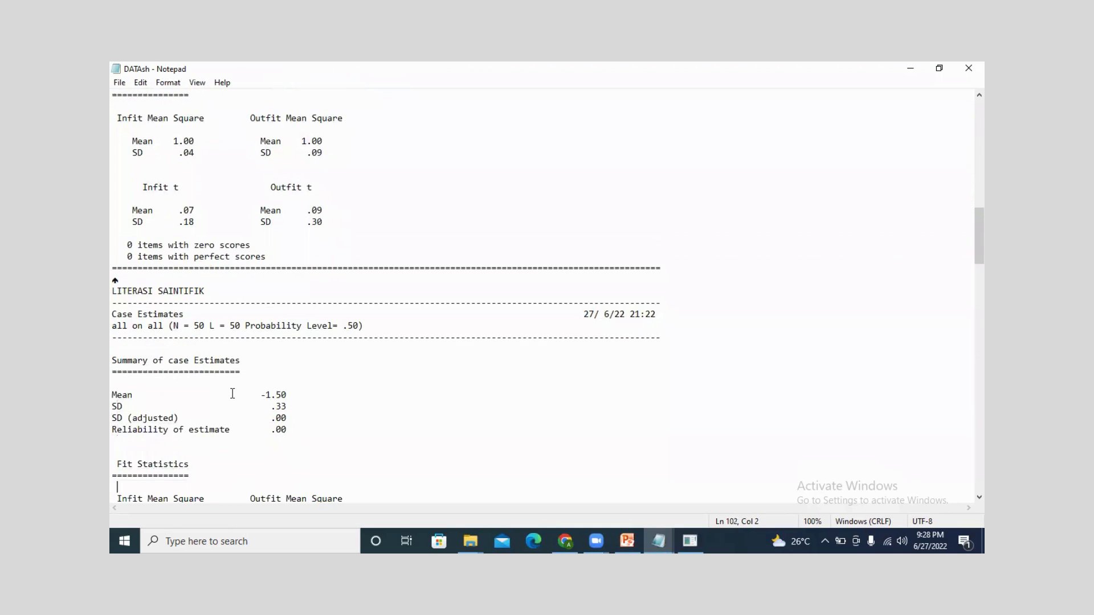
pyautogui.press('Down')
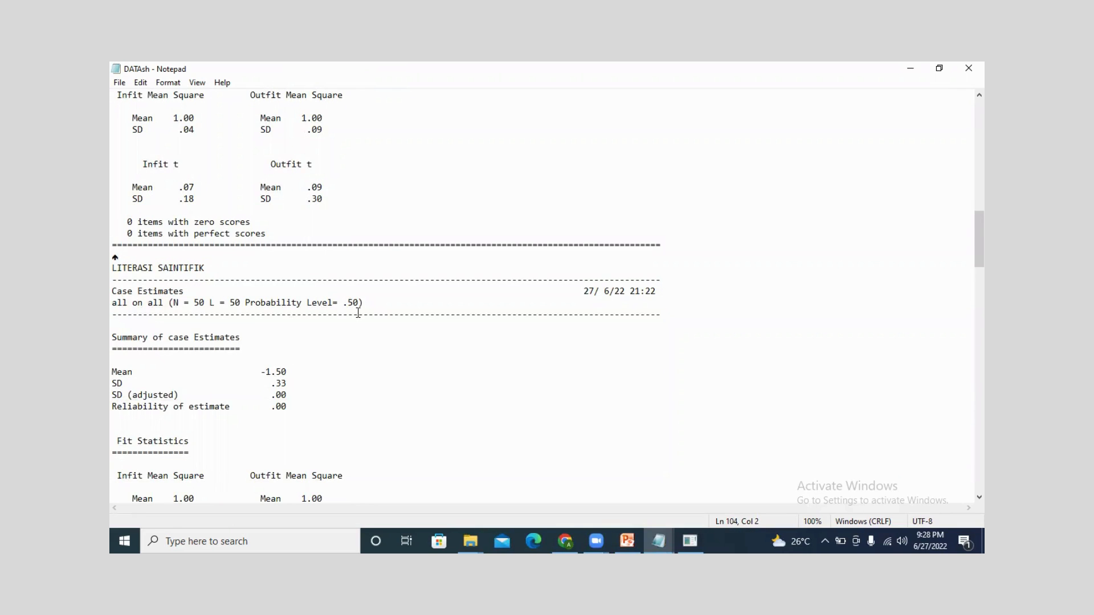
pyautogui.press('Down')
pyautogui.press('Down')
pyautogui.press('Down')
pyautogui.press('Down')
pyautogui.press('Down')
pyautogui.press('Down')
pyautogui.press('Down')
pyautogui.press('Down')
pyautogui.press('Down')
pyautogui.press('Down')
pyautogui.press('Down')
pyautogui.press('Down')
pyautogui.press('Down')
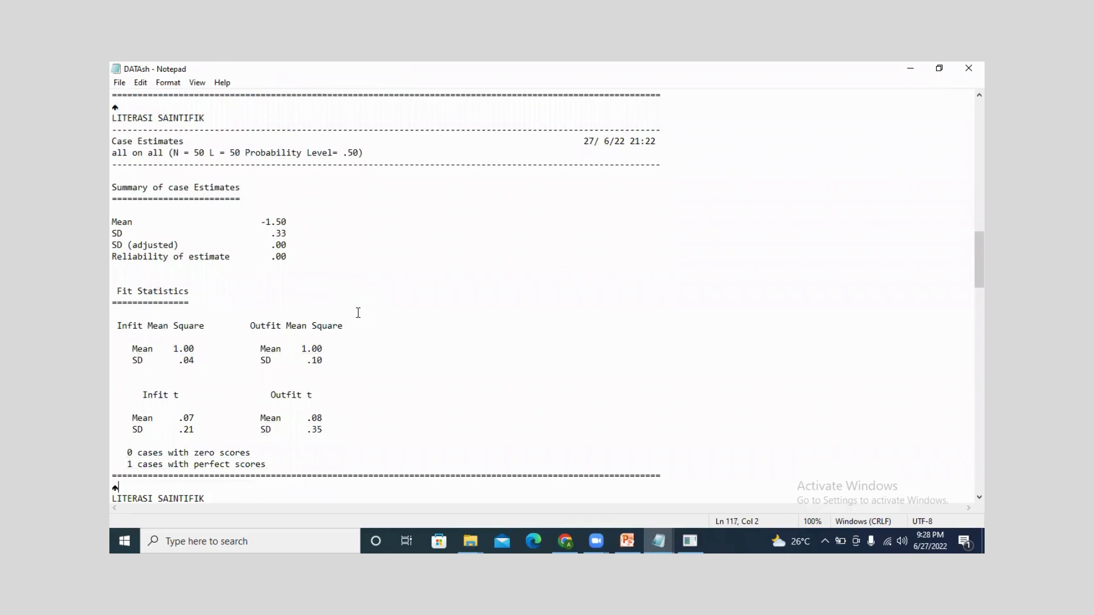
# - Examine the Item Estimates (Thresholds) map in DATAsh, from the 1.0 logit level down to the items around .0
pyautogui.press('Down')
pyautogui.press('Down')
pyautogui.press('Down')
pyautogui.press('Down')
pyautogui.press('Down')
pyautogui.press('Down')
pyautogui.press('Down')
pyautogui.press('Down')
pyautogui.press('Down')
pyautogui.press('Down')
pyautogui.press('Down')
pyautogui.press('Down')
pyautogui.press('Down')
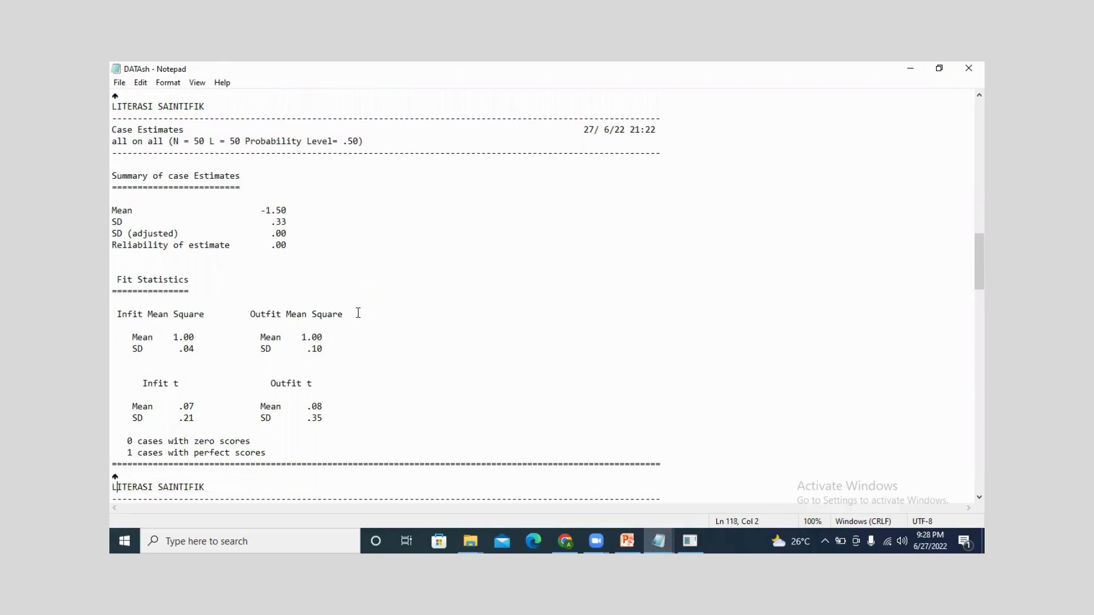
pyautogui.press('Down')
pyautogui.press('Down')
pyautogui.press('Down')
pyautogui.press('Down')
pyautogui.press('Down')
pyautogui.press('Down')
pyautogui.press('Down')
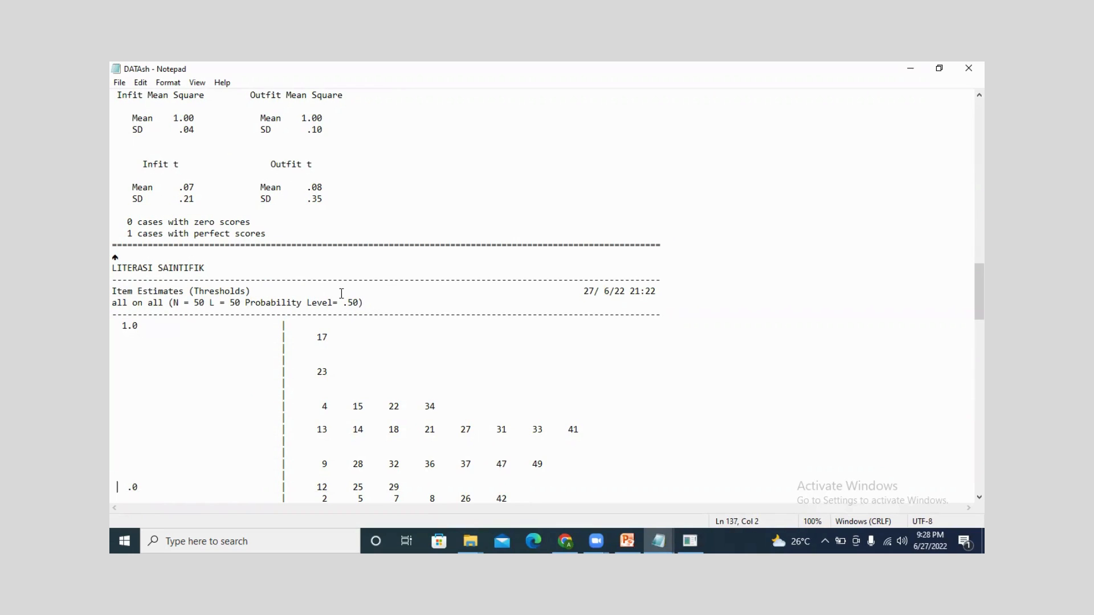
pyautogui.press('Down')
pyautogui.press('Down')
pyautogui.press('Down')
pyautogui.press('Down')
pyautogui.press('Down')
pyautogui.press('Down')
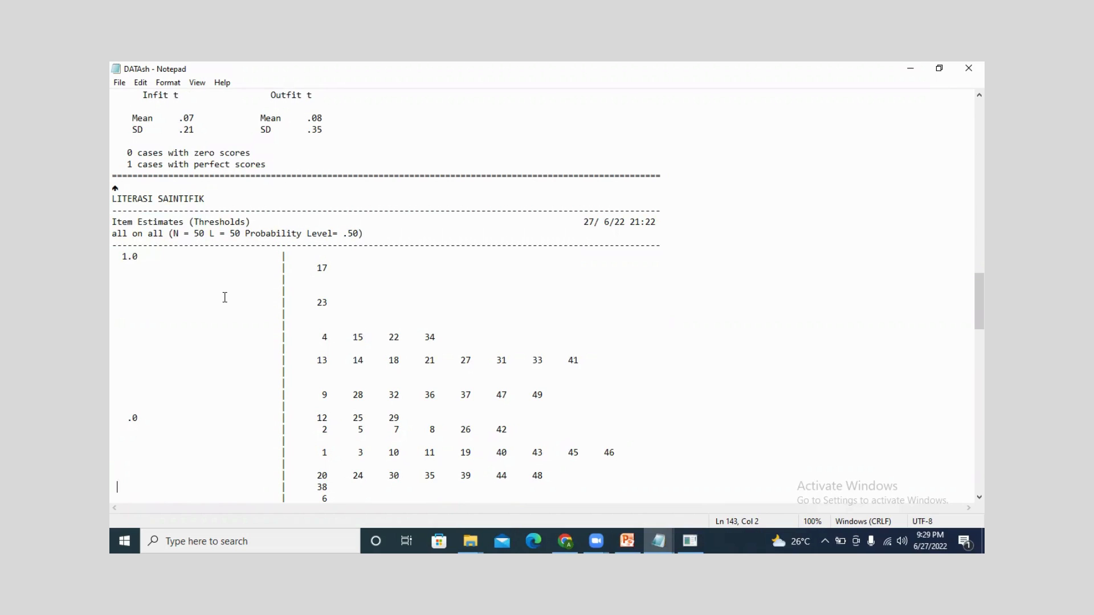
pyautogui.press('Down')
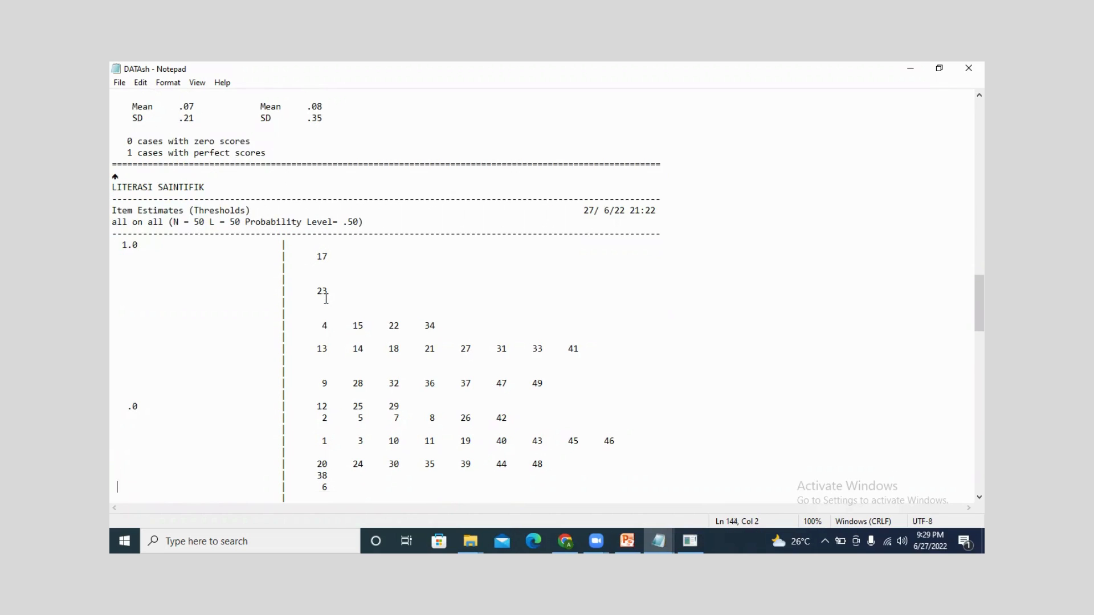
# - Follow the thresholds map down to -3.0, comparing the remaining item positions with the distribution of students
pyautogui.press('Down')
pyautogui.press('Down')
pyautogui.press('Down')
pyautogui.press('Down')
pyautogui.press('Down')
pyautogui.press('Down')
pyautogui.press('Down')
pyautogui.press('Down')
pyautogui.press('Down')
pyautogui.press('Down')
pyautogui.press('Down')
pyautogui.press('Down')
pyautogui.press('Down')
pyautogui.press('Down')
pyautogui.press('Down')
pyautogui.press('Down')
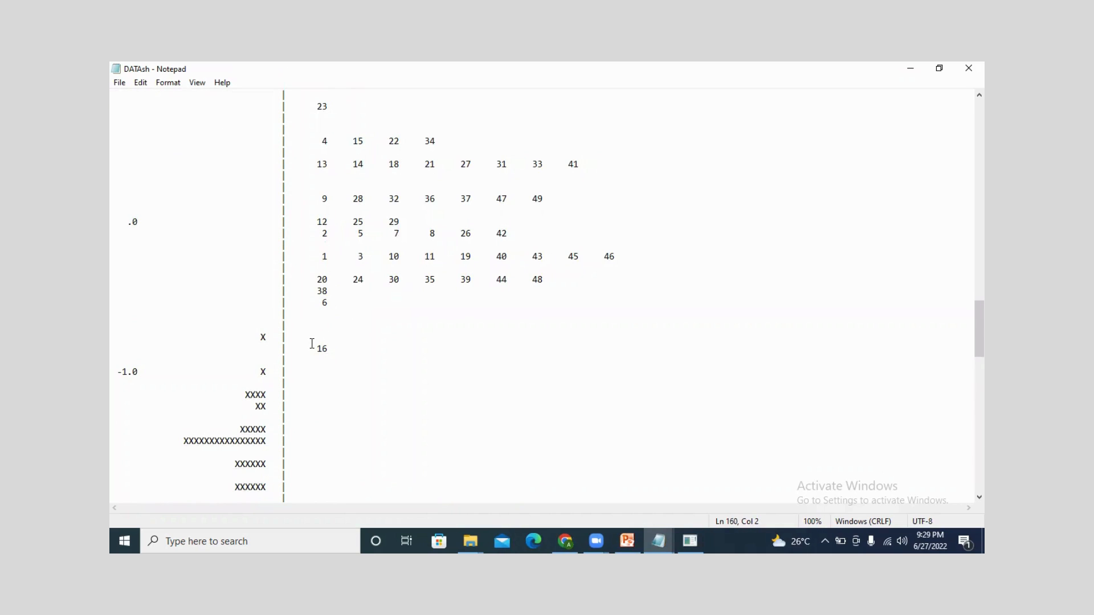
pyautogui.press('Down')
pyautogui.press('Down')
pyautogui.press('Down')
pyautogui.press('Down')
pyautogui.press('Down')
pyautogui.press('Down')
pyautogui.press('Down')
pyautogui.press('Down')
pyautogui.press('Down')
pyautogui.press('Down')
pyautogui.press('Down')
pyautogui.press('Down')
pyautogui.press('Down')
pyautogui.press('Down')
pyautogui.press('Down')
pyautogui.press('Down')
pyautogui.press('Down')
pyautogui.press('Down')
pyautogui.press('Down')
pyautogui.press('Down')
pyautogui.press('Down')
pyautogui.press('Down')
pyautogui.press('Down')
pyautogui.press('Down')
pyautogui.press('Down')
pyautogui.press('Down')
pyautogui.press('Down')
pyautogui.press('Down')
pyautogui.press('Down')
pyautogui.press('Down')
pyautogui.press('Down')
pyautogui.press('Down')
pyautogui.press('Down')
pyautogui.press('Down')
pyautogui.press('Down')
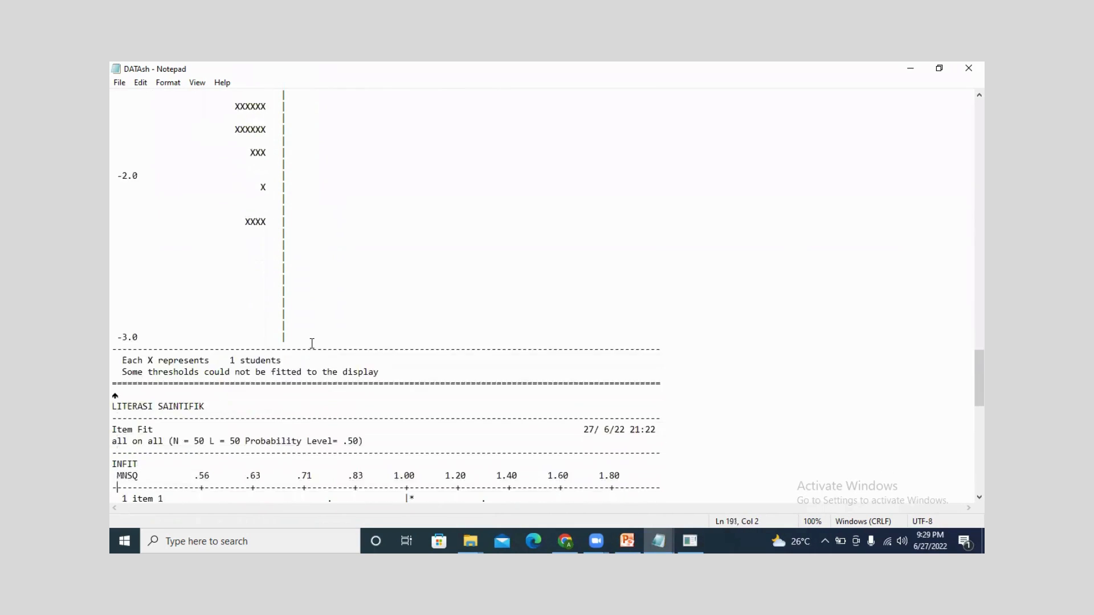
# - Review the Item Fit map for items 1 to 50 against the INFIT MNSQ scale
pyautogui.press('Down')
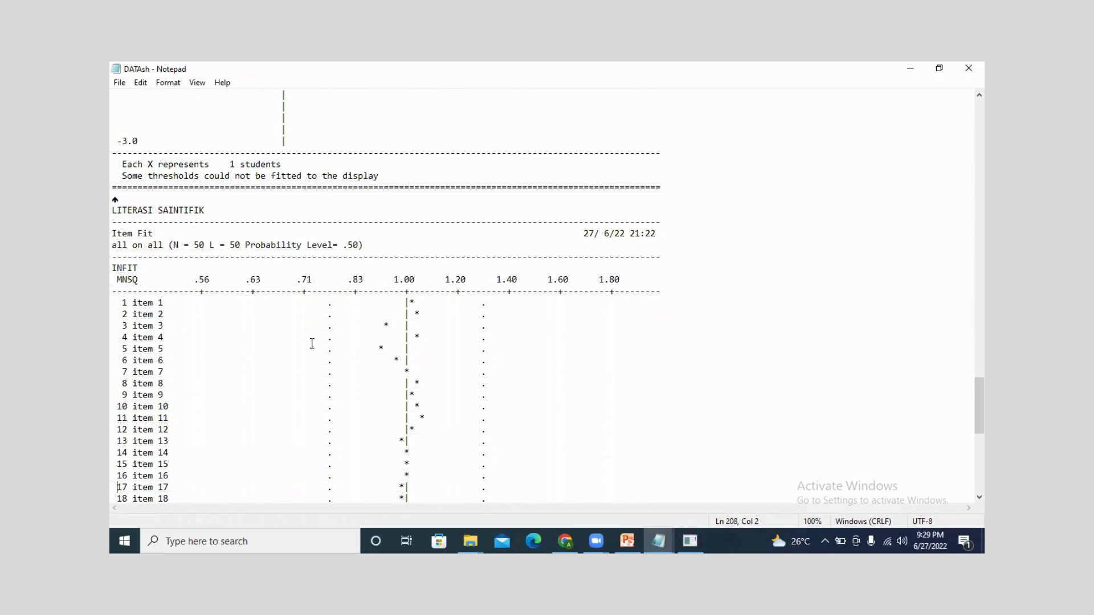
pyautogui.press('Down')
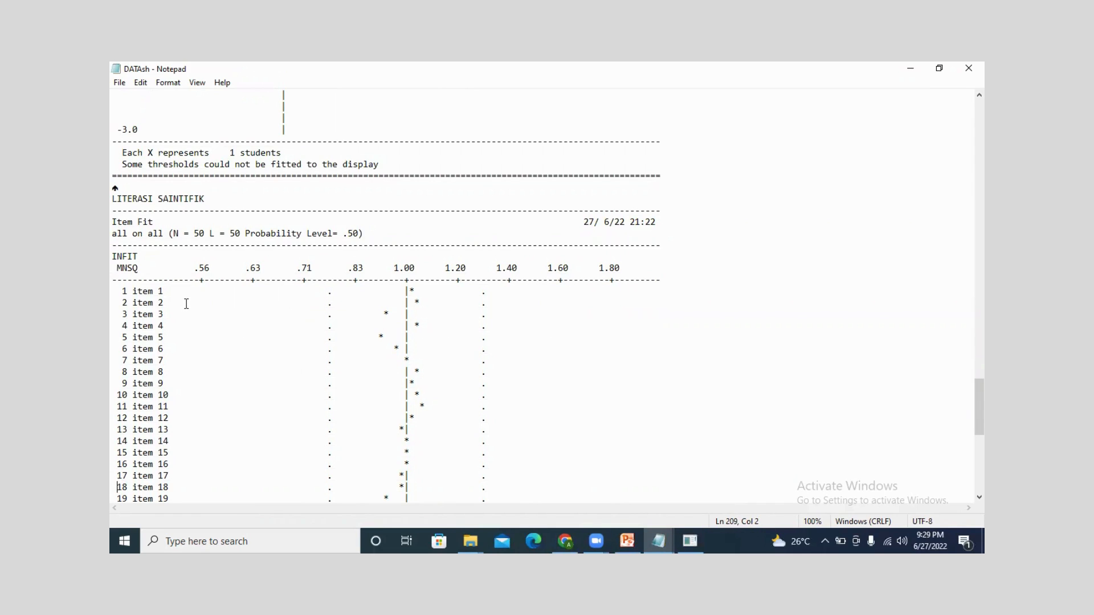
pyautogui.press('Down')
pyautogui.press('Down')
pyautogui.press('Down')
pyautogui.press('Down')
pyautogui.press('Down')
pyautogui.press('Down')
pyautogui.press('Down')
pyautogui.press('Down')
pyautogui.press('Down')
pyautogui.press('Down')
pyautogui.press('Down')
pyautogui.press('Down')
pyautogui.press('Down')
pyautogui.press('Down')
pyautogui.press('Down')
pyautogui.press('Down')
pyautogui.press('Down')
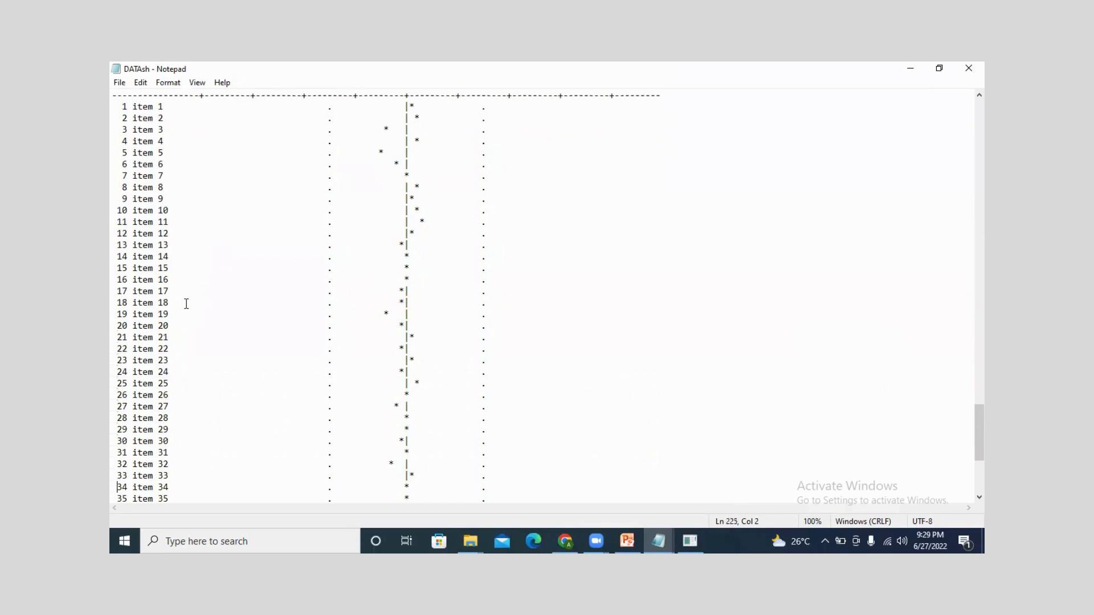
pyautogui.press('Down')
pyautogui.press('Down')
pyautogui.press('Down')
pyautogui.press('Down')
pyautogui.press('Down')
pyautogui.press('Down')
pyautogui.press('Down')
pyautogui.press('Down')
pyautogui.press('Down')
pyautogui.press('Down')
pyautogui.press('Down')
pyautogui.press('Down')
pyautogui.press('Down')
pyautogui.press('Down')
pyautogui.press('Down')
pyautogui.press('Down')
pyautogui.press('Down')
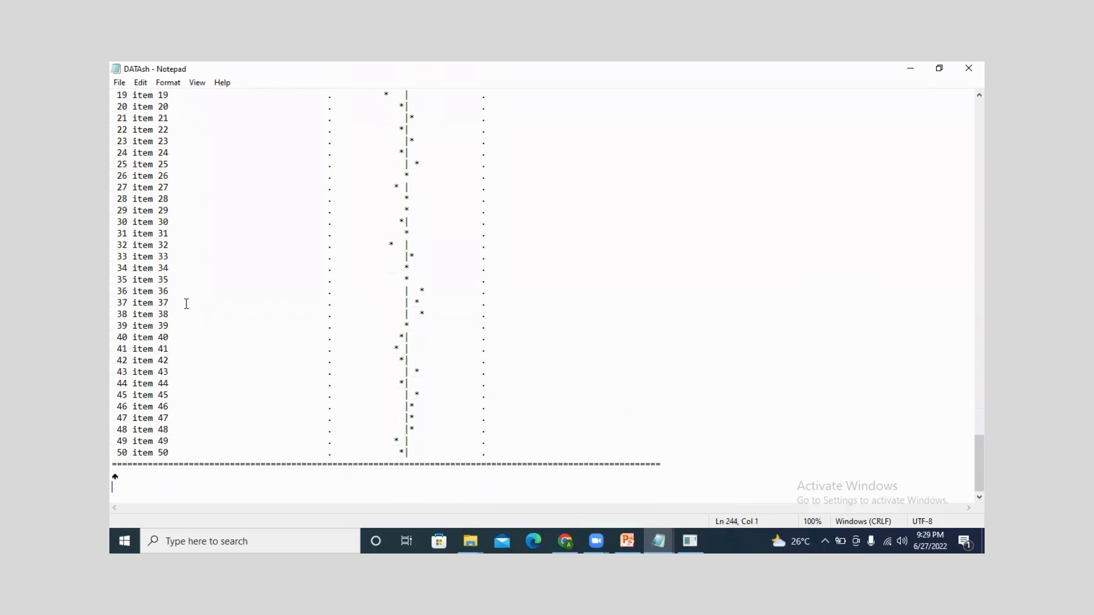
# - Return to the start of the Item Fit map and examine the INFIT MNSQ scale and its dotted limits
pyautogui.press('Up')
pyautogui.press('Up')
pyautogui.press('Up')
pyautogui.press('Up')
pyautogui.press('Up')
pyautogui.press('Up')
pyautogui.press('Up')
pyautogui.press('Up')
pyautogui.press('Up')
pyautogui.press('Up')
pyautogui.press('Up')
pyautogui.press('Up')
pyautogui.press('Up')
pyautogui.press('Up')
pyautogui.press('Up')
pyautogui.press('Up')
pyautogui.press('Up')
pyautogui.press('Up')
pyautogui.press('Up')
pyautogui.press('Up')
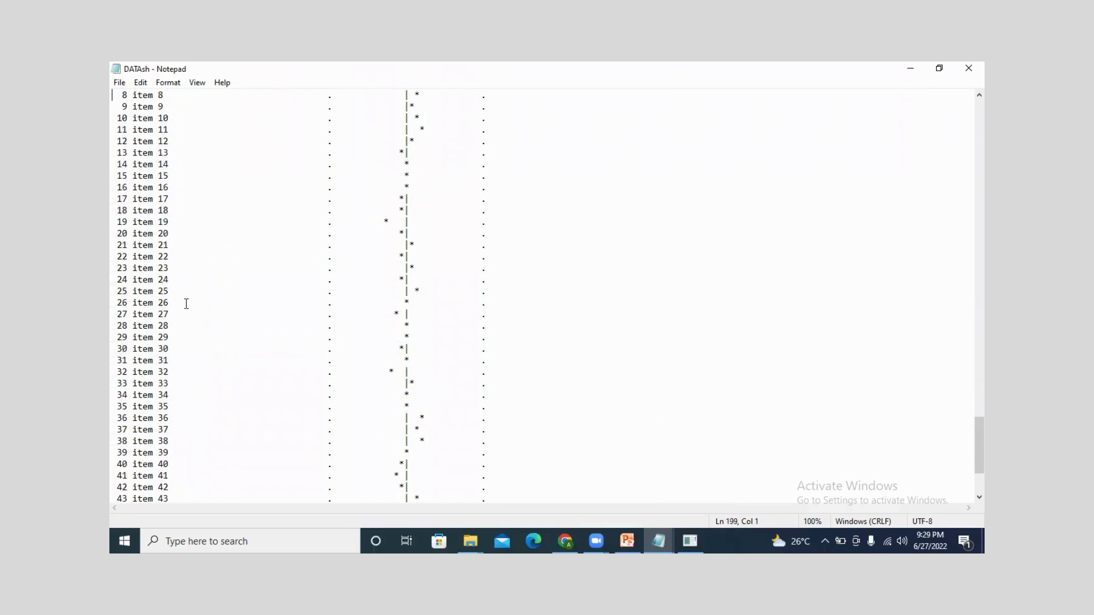
pyautogui.press('Up')
pyautogui.press('Up')
pyautogui.press('Up')
pyautogui.press('Up')
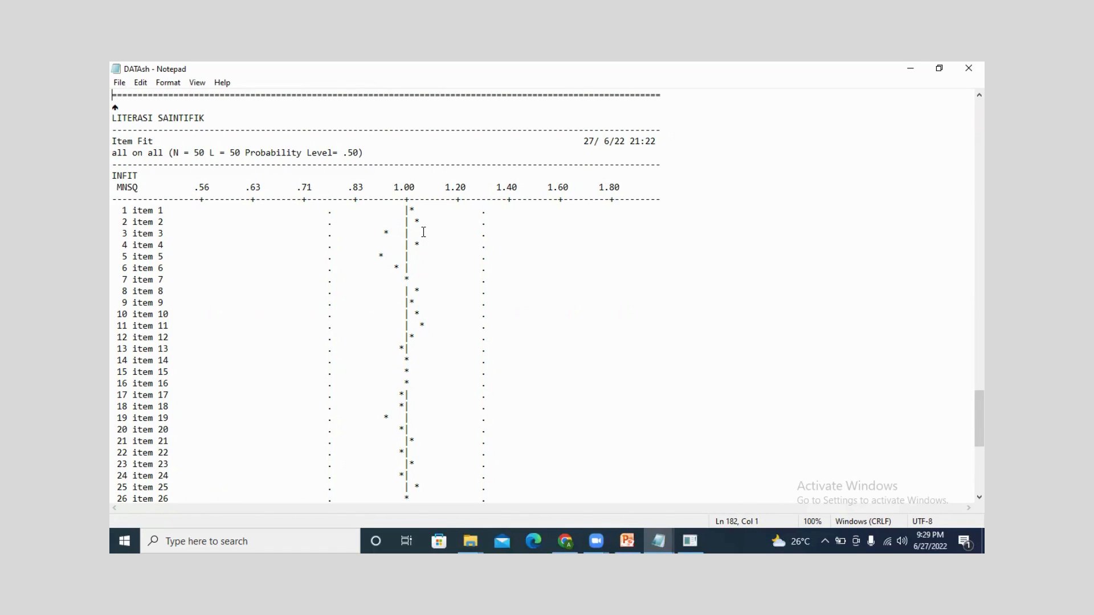
# - Recheck the plotted infit positions of the items down the Item Fit list against the dotted acceptance limits
pyautogui.moveTo(274, 272); pyautogui.dragTo(282, 271)
pyautogui.click(283, 272)
pyautogui.press('Down')
pyautogui.press('Down')
pyautogui.press('Down')
pyautogui.press('Down')
pyautogui.press('Down')
pyautogui.press('Down')
pyautogui.press('Down')
pyautogui.press('Down')
pyautogui.press('Down')
pyautogui.press('Down')
pyautogui.press('Down')
pyautogui.press('Down')
pyautogui.press('Down')
pyautogui.press('Down')
pyautogui.press('Down')
pyautogui.press('Down')
pyautogui.press('Down')
pyautogui.press('Down')
pyautogui.press('Down')
pyautogui.press('Down')
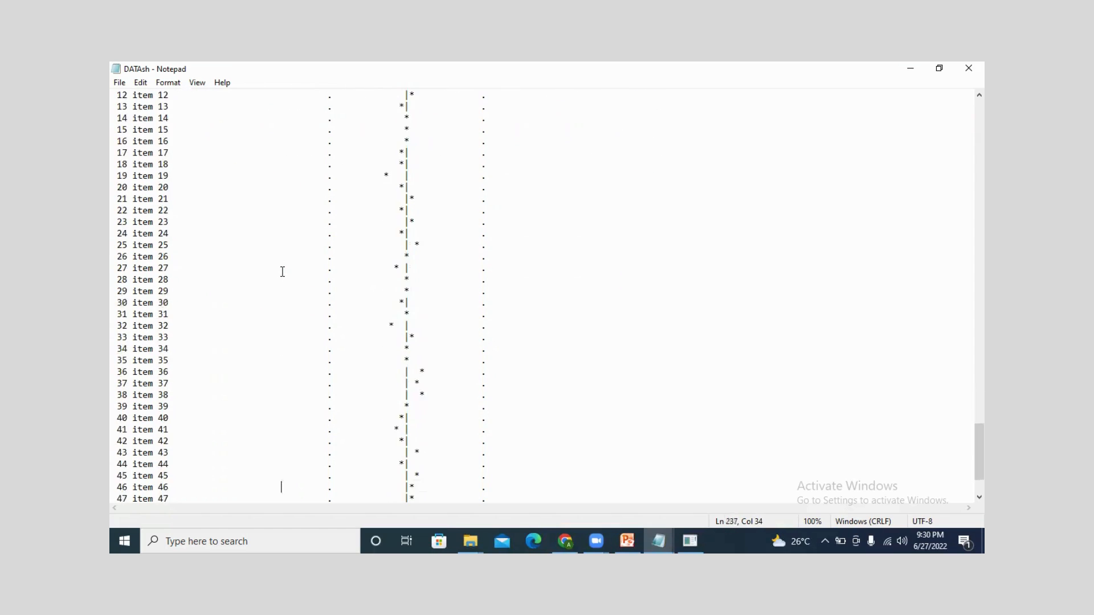
# - Follow the Item Fit map in DATAsh down to item 50 and its closing line
pyautogui.press('Down')
pyautogui.press('Down')
pyautogui.press('Down')
pyautogui.press('Down')
pyautogui.press('Down')
pyautogui.press('Down')
pyautogui.press('Down')
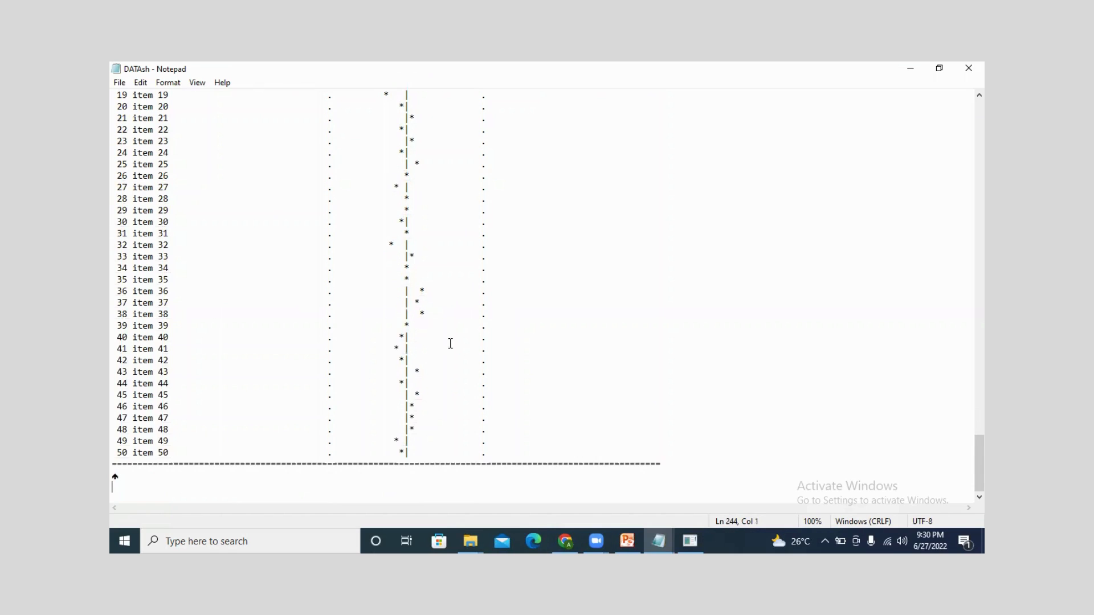
# - Bring up the DATAit output in a maximized window and review the score, threshold, infit and outfit estimates for items 1 to 50
pyautogui.moveTo(672, 537)
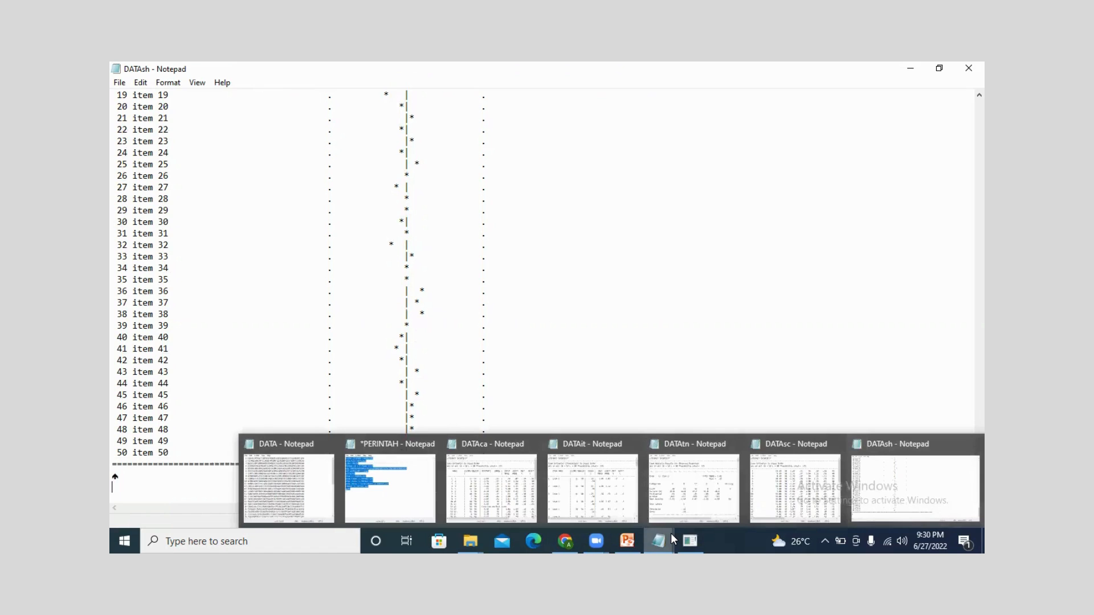
pyautogui.click(614, 513)
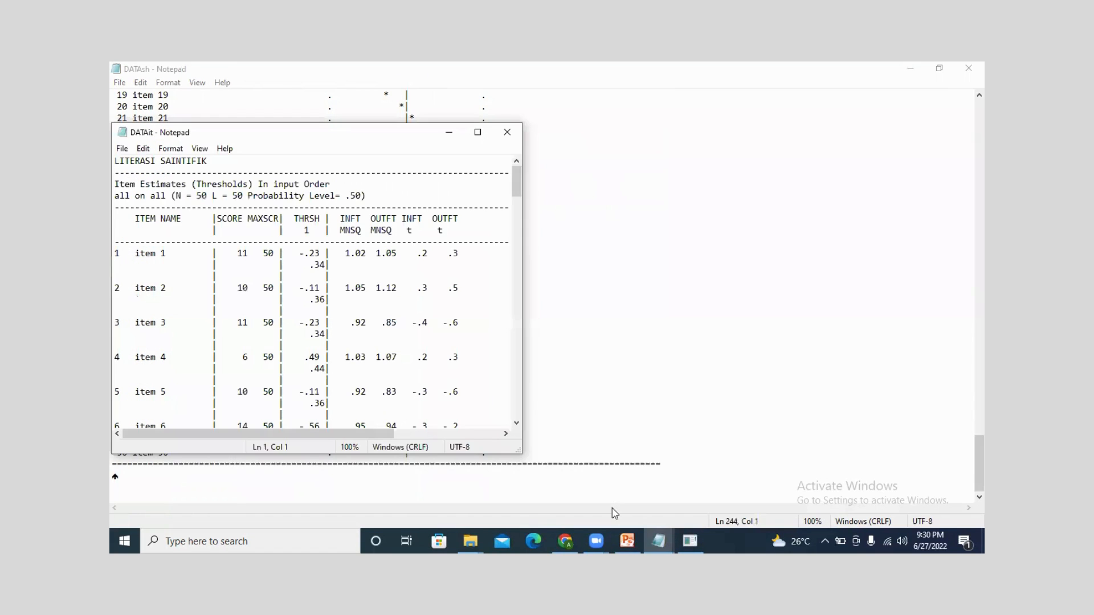
pyautogui.click(477, 133)
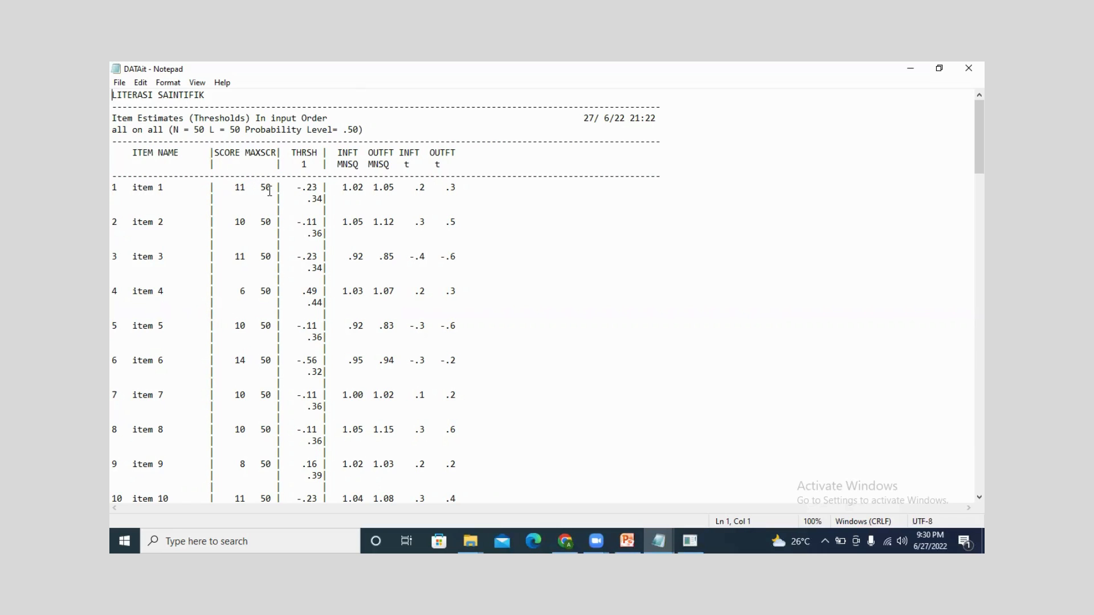
pyautogui.press('Down')
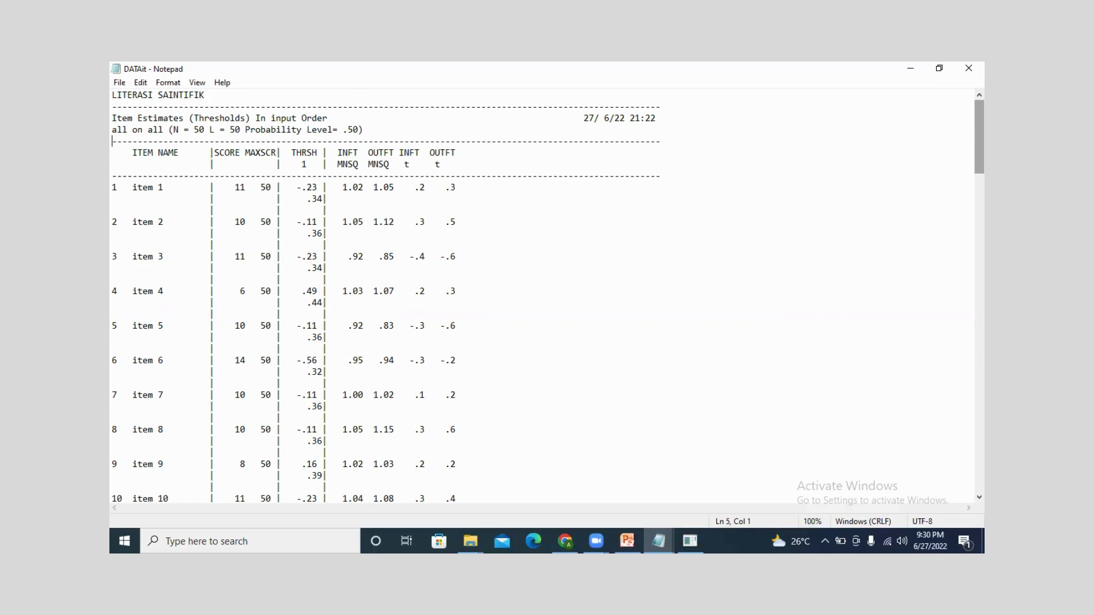
pyautogui.scroll(-2, 547, 296)
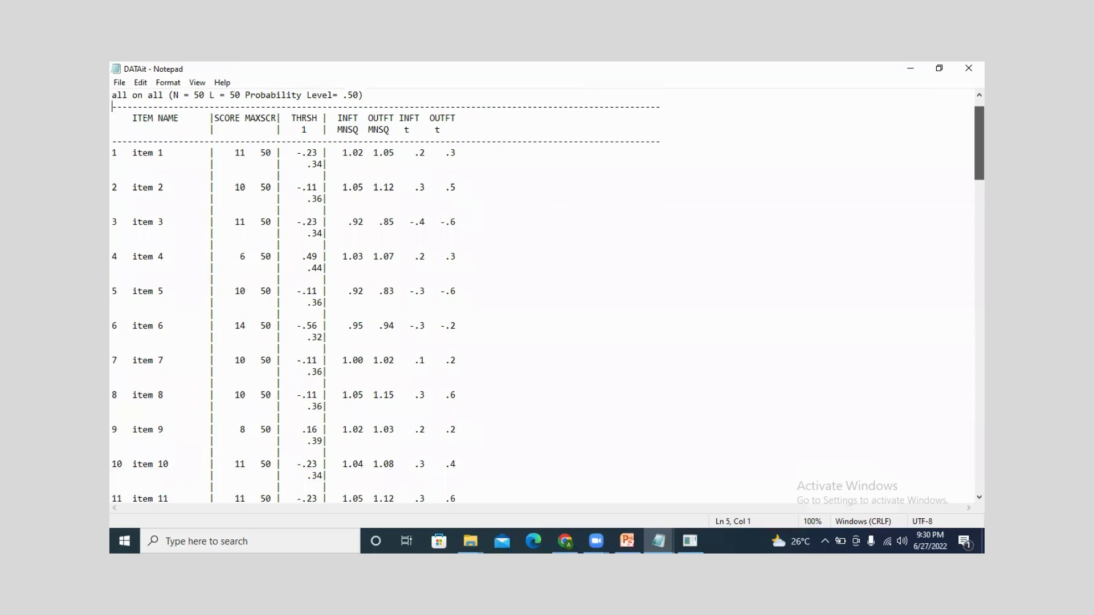
pyautogui.scroll(-1, 547, 296)
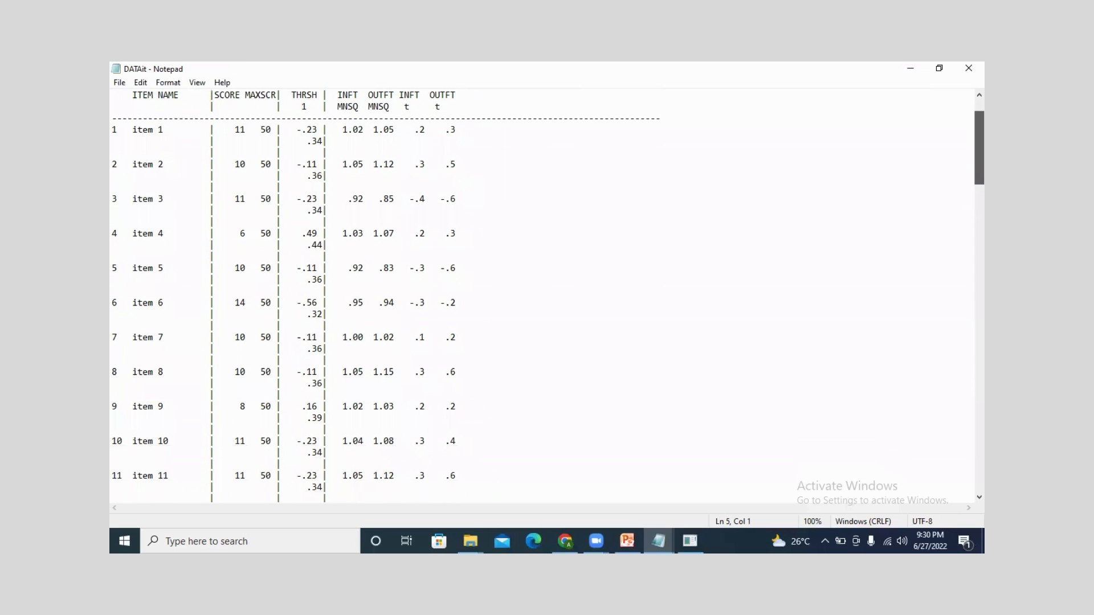
pyautogui.scroll(-2, 547, 296)
pyautogui.scroll(2, 547, 296)
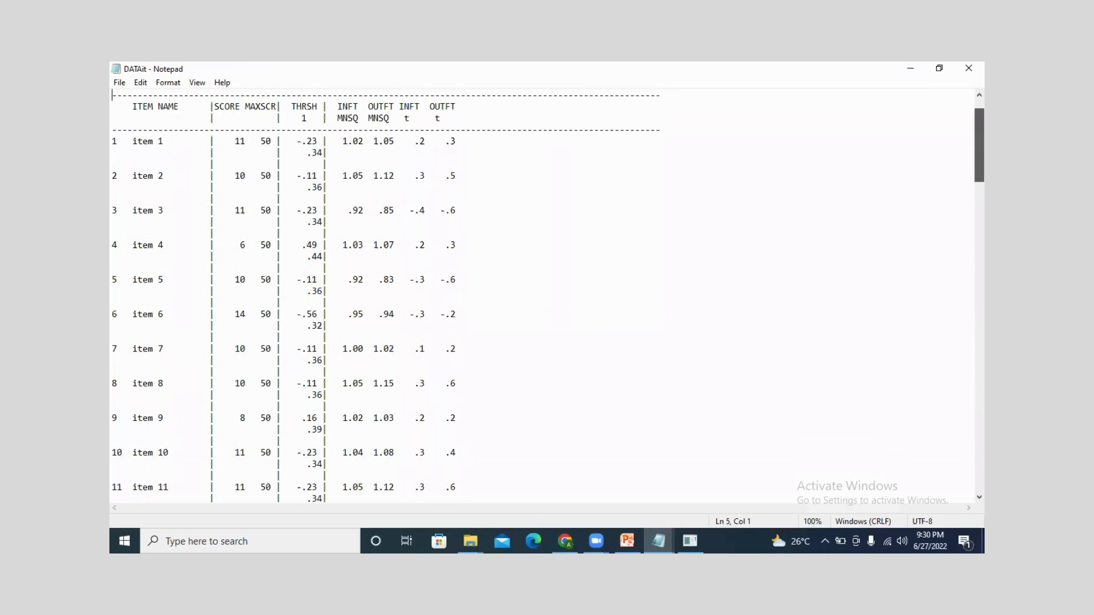
pyautogui.scroll(-3, 547, 297)
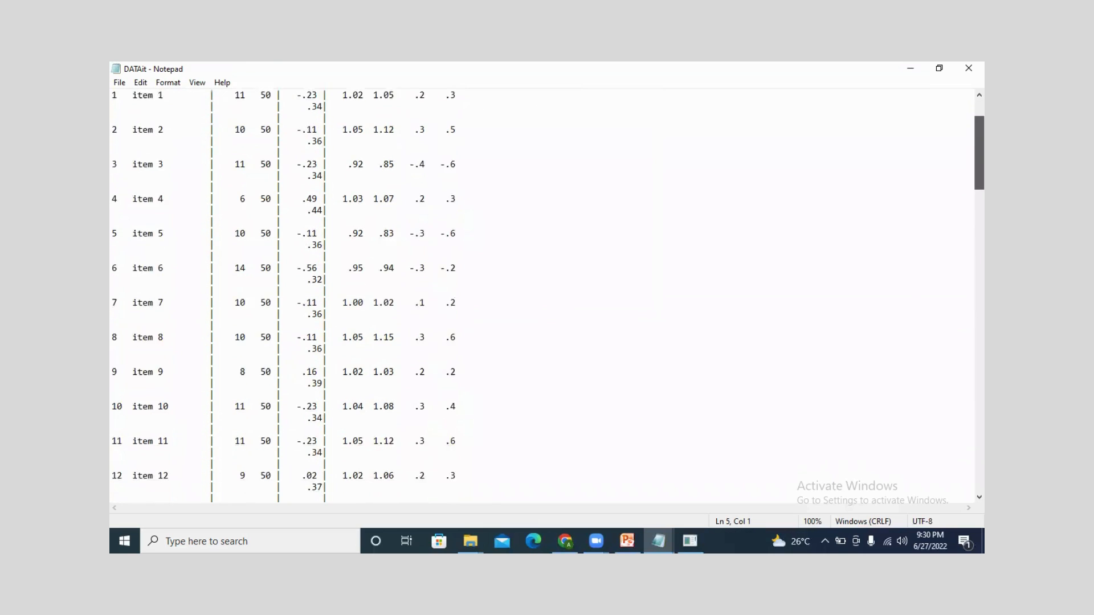
pyautogui.scroll(-10, 547, 297)
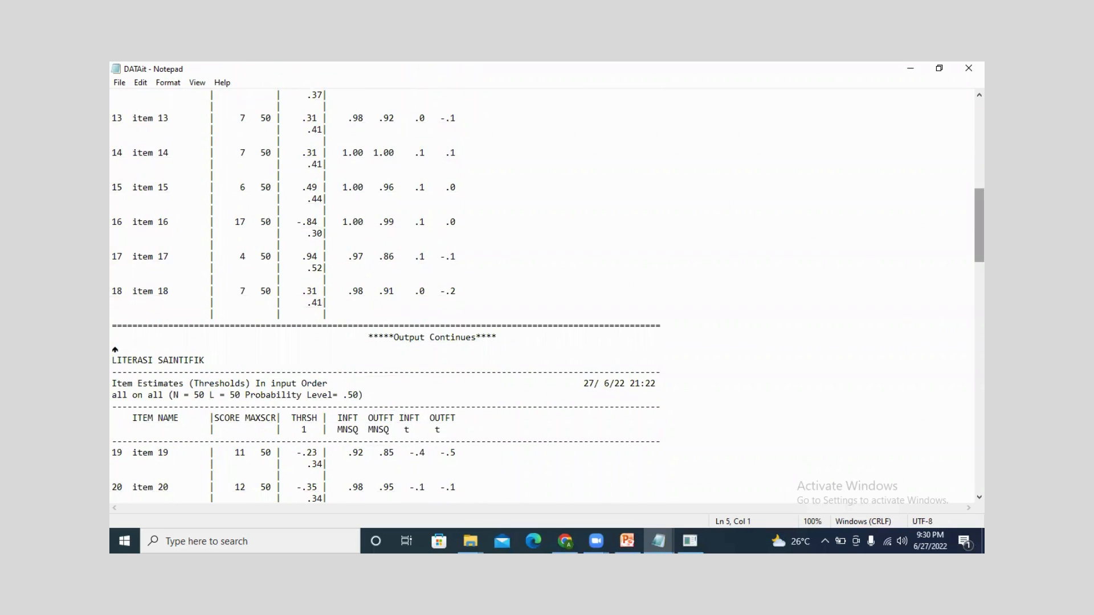
pyautogui.moveTo(979, 225); pyautogui.dragTo(978, 438)
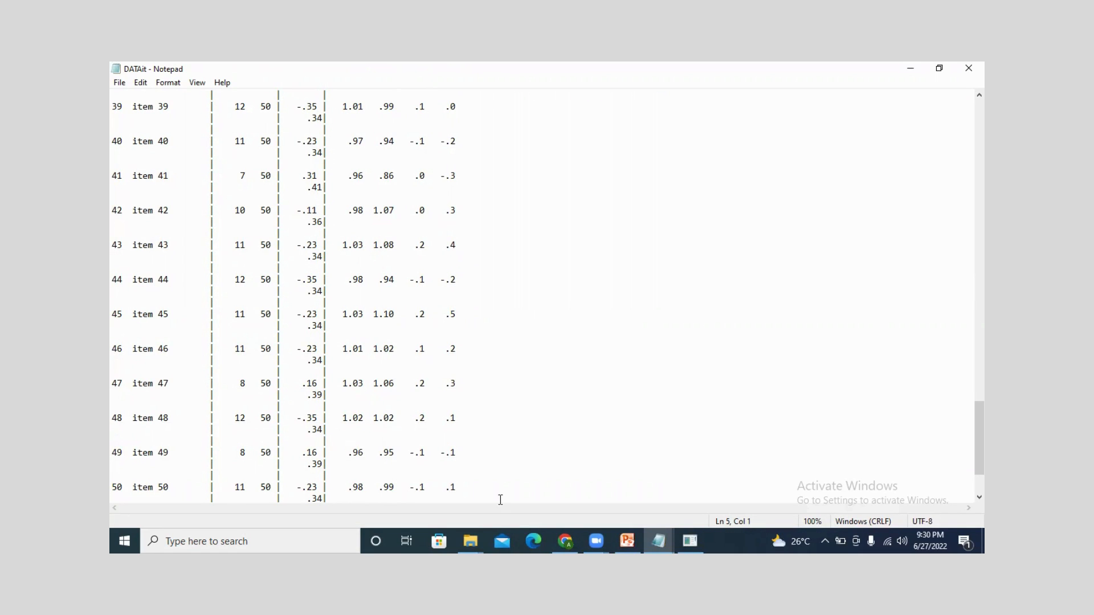
# - Bring up the DATAca output in a maximized window and skim the case estimates down to the Mean and SD rows and back
pyautogui.moveTo(651, 539)
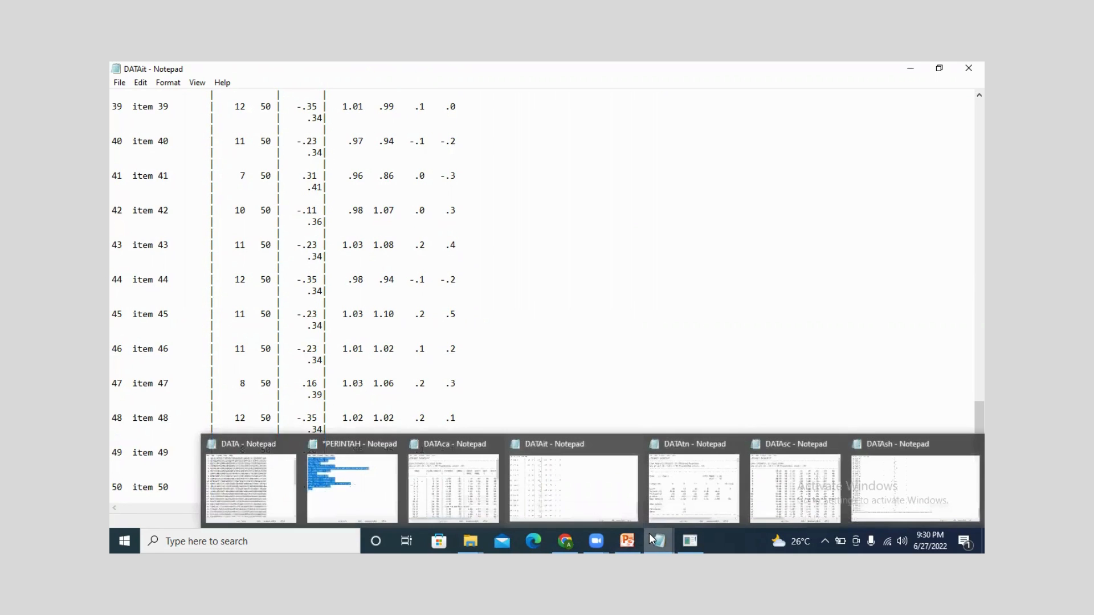
pyautogui.click(453, 484)
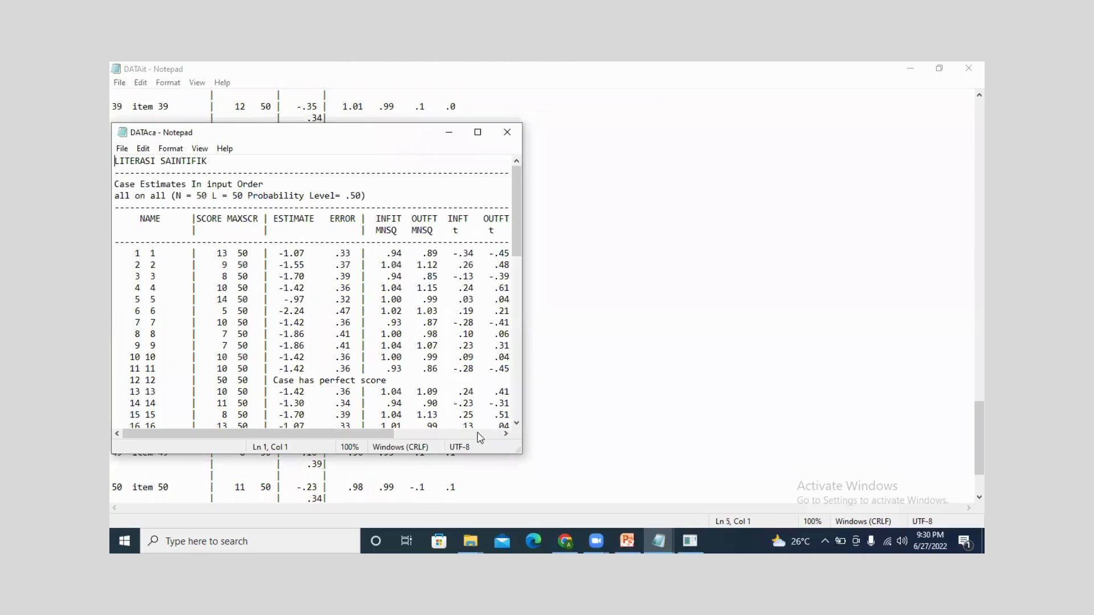
pyautogui.click(478, 132)
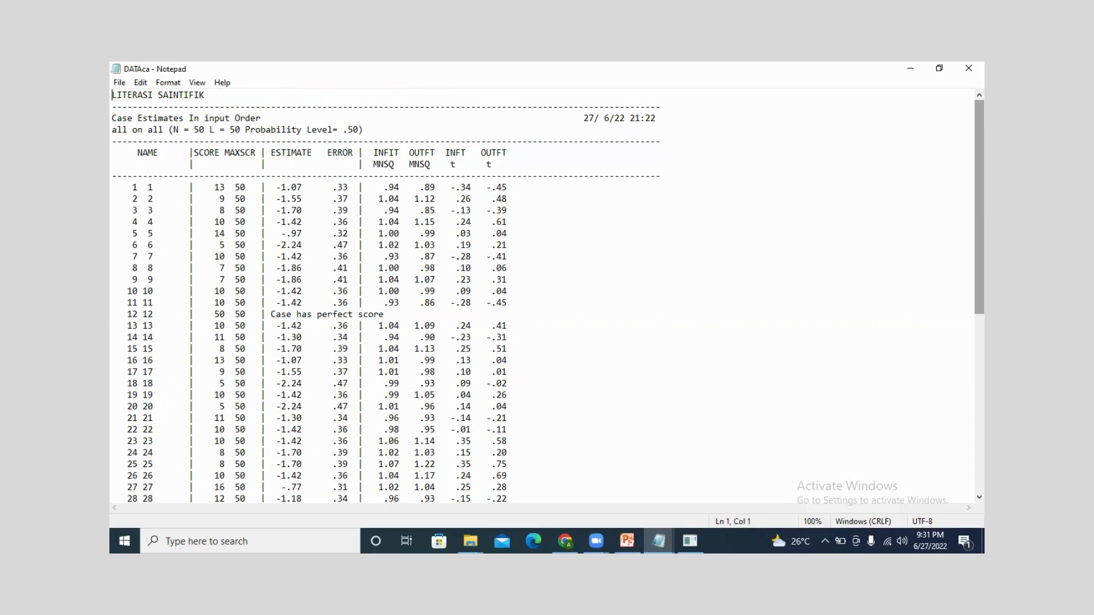
pyautogui.moveTo(979, 207); pyautogui.dragTo(979, 378)
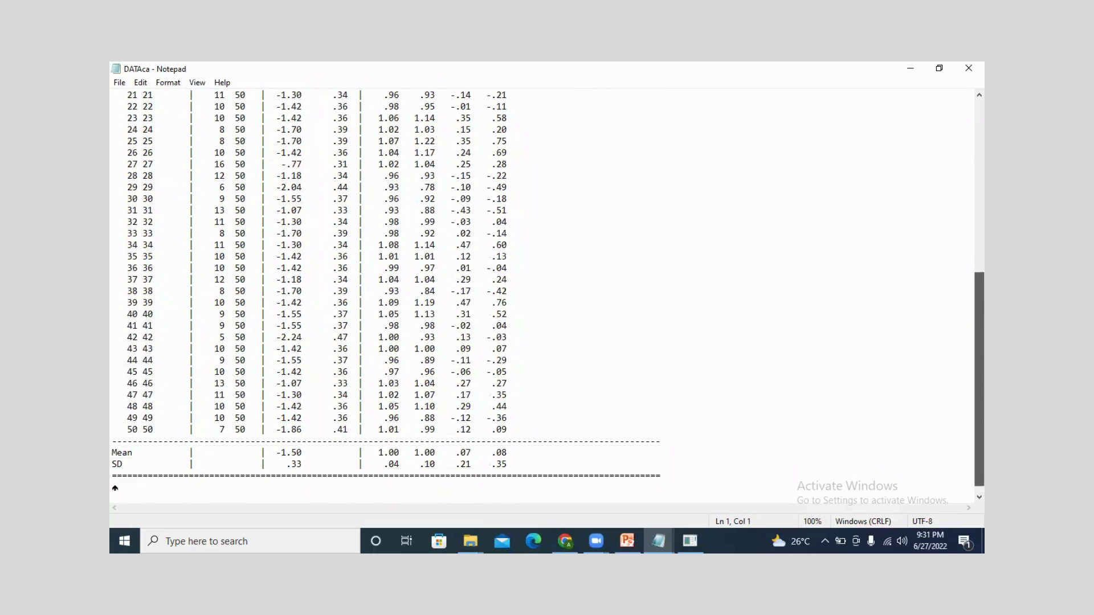
pyautogui.scroll(9, 507, 115)
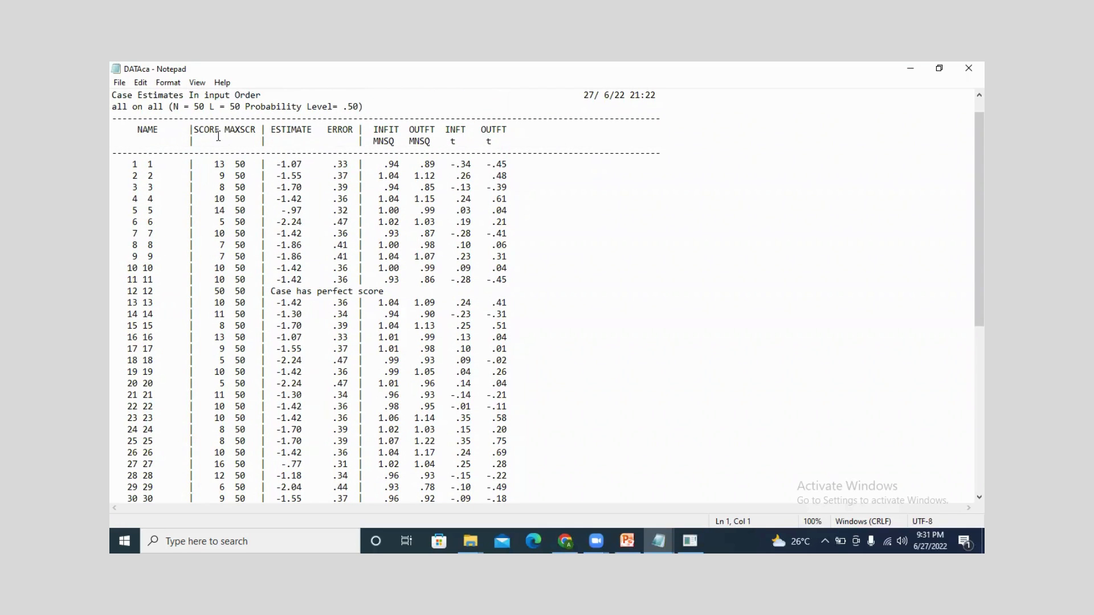
# - Check the score of case 1 and the score and maximum score of case 50 in the case estimates
pyautogui.moveTo(215, 164); pyautogui.dragTo(226, 163)
pyautogui.click(198, 165)
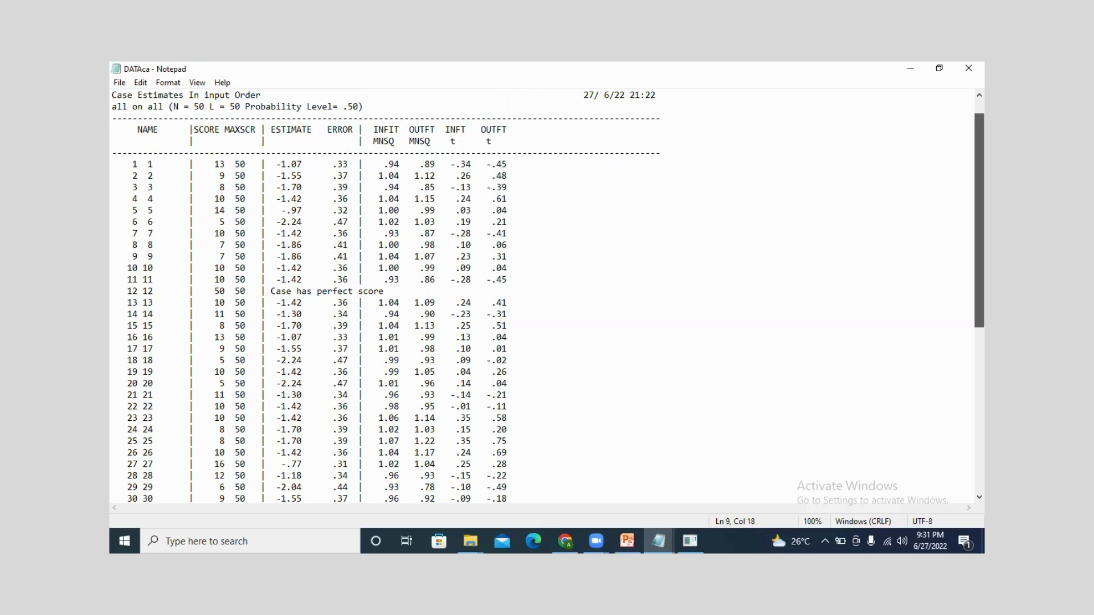
pyautogui.moveTo(979, 151); pyautogui.dragTo(979, 316)
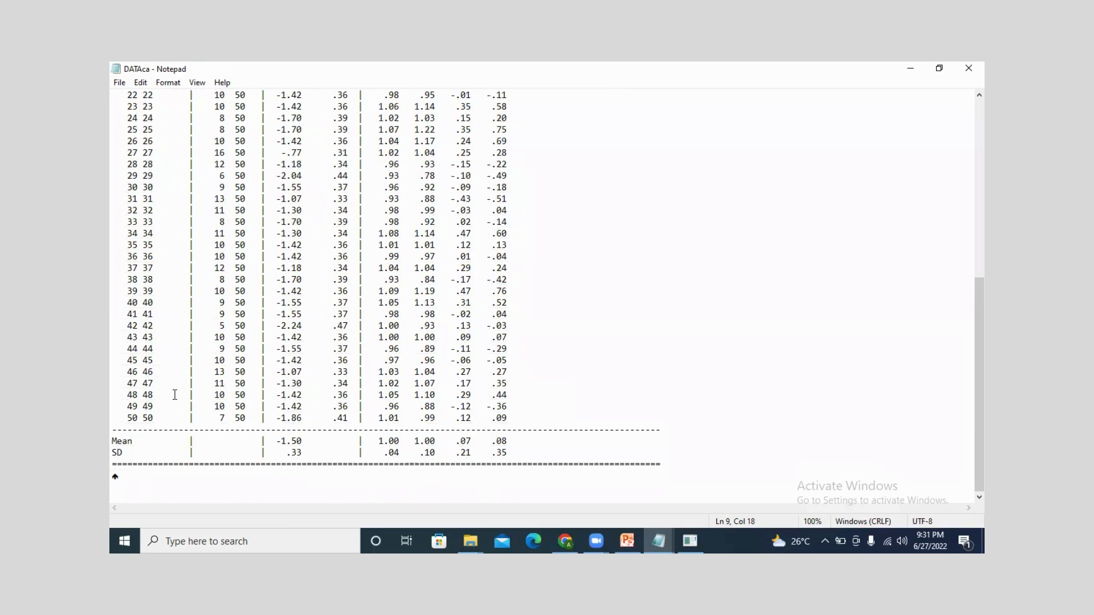
pyautogui.moveTo(220, 418); pyautogui.dragTo(251, 417)
# - Bring up the DATAtn output in a maximized window and examine the starred answer categories and response count of items 1 and 2
pyautogui.moveTo(671, 534)
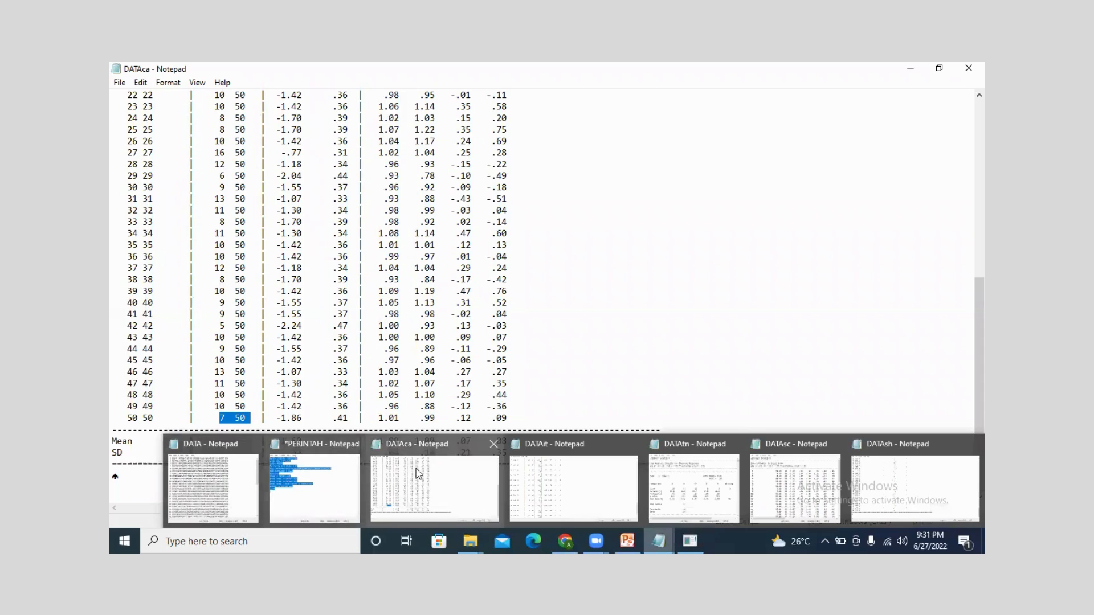
pyautogui.click(679, 475)
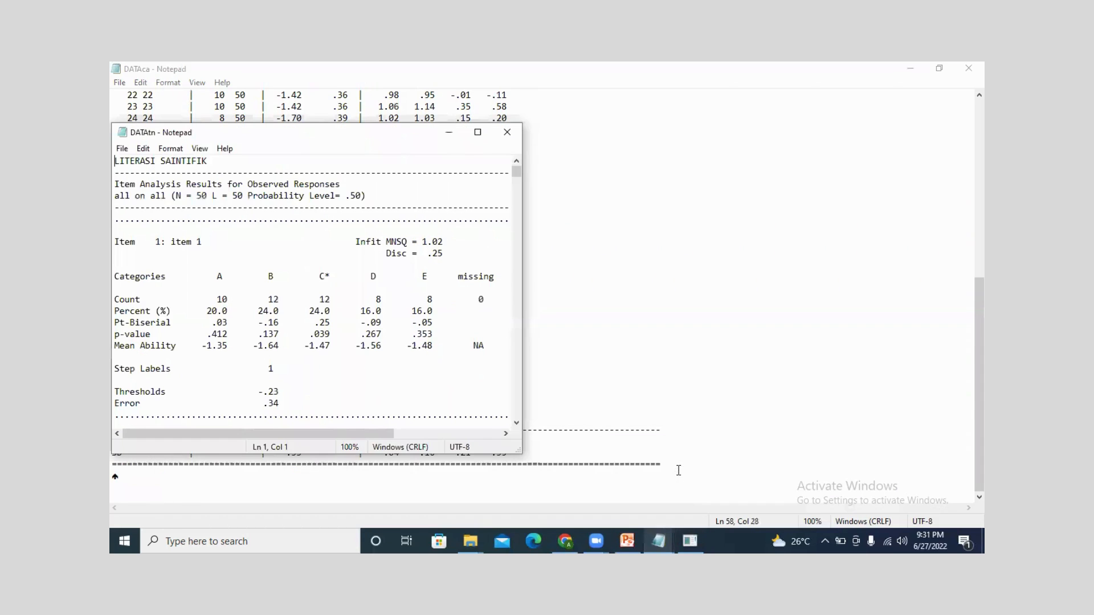
pyautogui.click(478, 133)
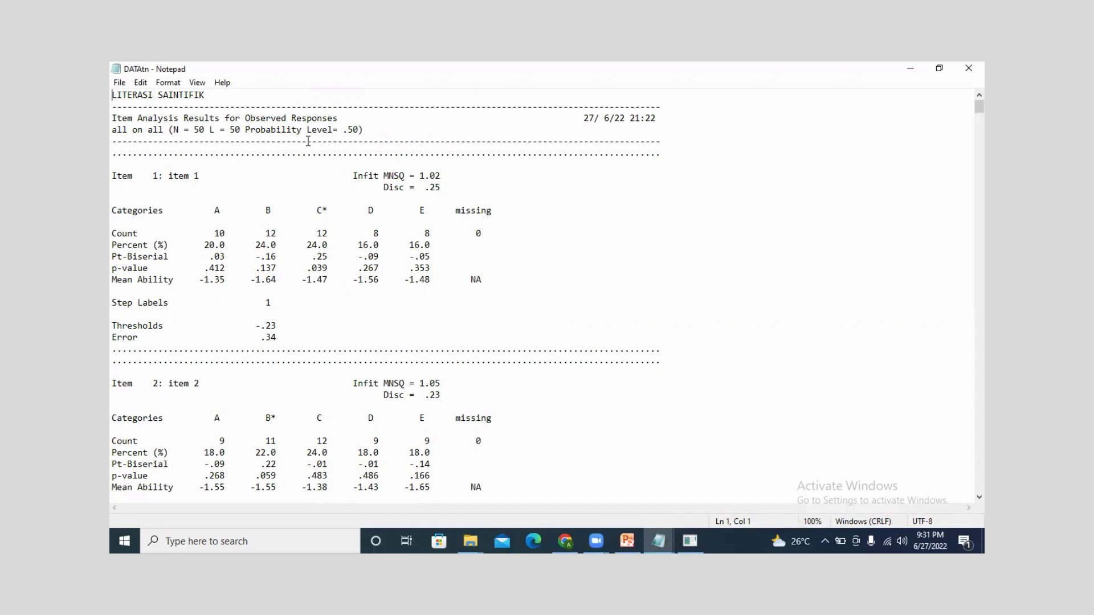
pyautogui.click(322, 208)
pyautogui.moveTo(322, 209); pyautogui.dragTo(328, 209)
pyautogui.click(242, 223)
pyautogui.moveTo(311, 233); pyautogui.dragTo(328, 211)
pyautogui.moveTo(266, 421); pyautogui.dragTo(276, 421)
# - Examine the summary statistics at the end of DATAtn and the starred categories' response counts for items 49 and 50
pyautogui.moveTo(979, 107); pyautogui.dragTo(979, 485)
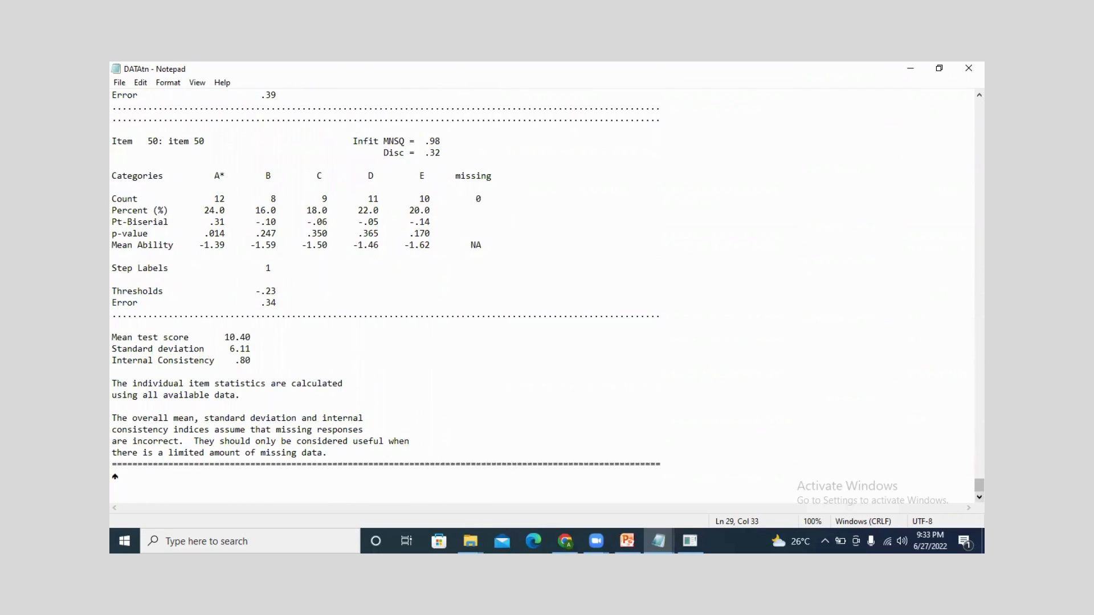
pyautogui.scroll(8, 153, 429)
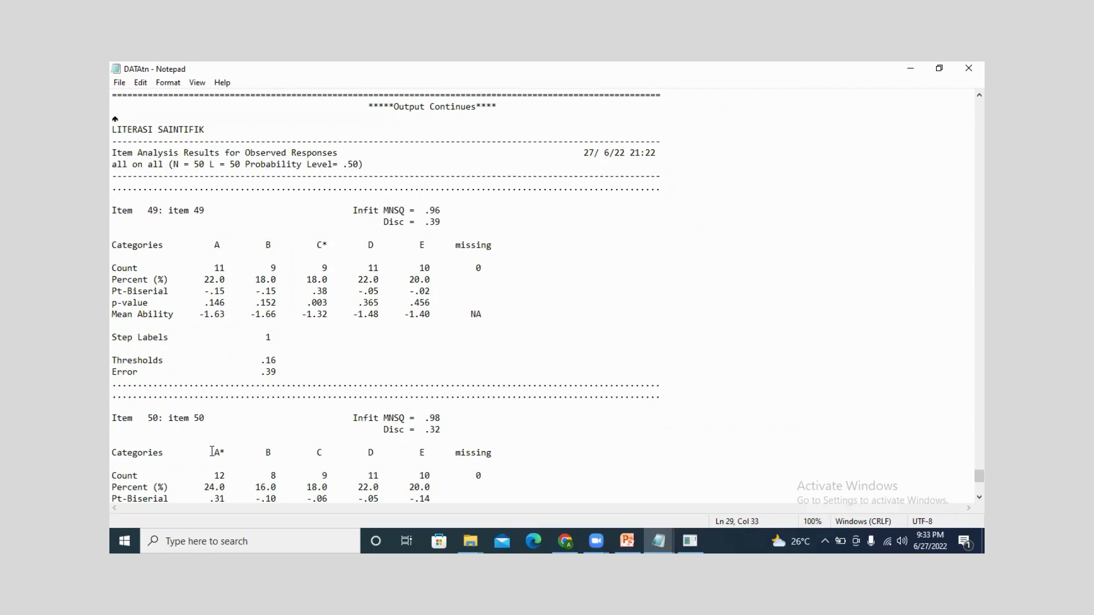
pyautogui.moveTo(210, 453); pyautogui.dragTo(231, 453)
pyautogui.moveTo(214, 476); pyautogui.dragTo(251, 476)
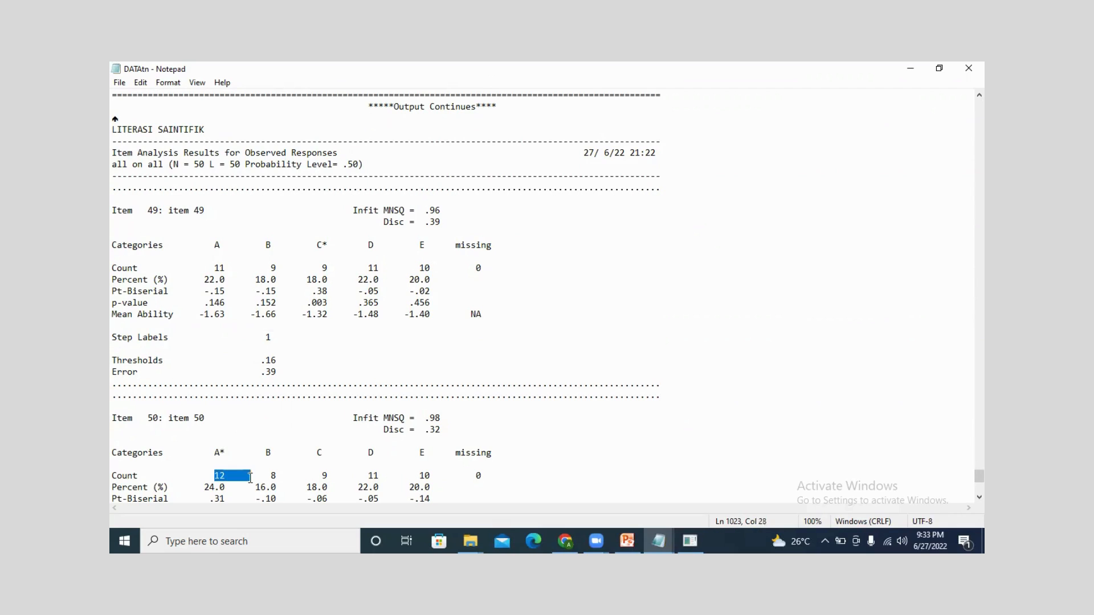
pyautogui.click(212, 252)
pyautogui.moveTo(318, 268); pyautogui.dragTo(331, 272)
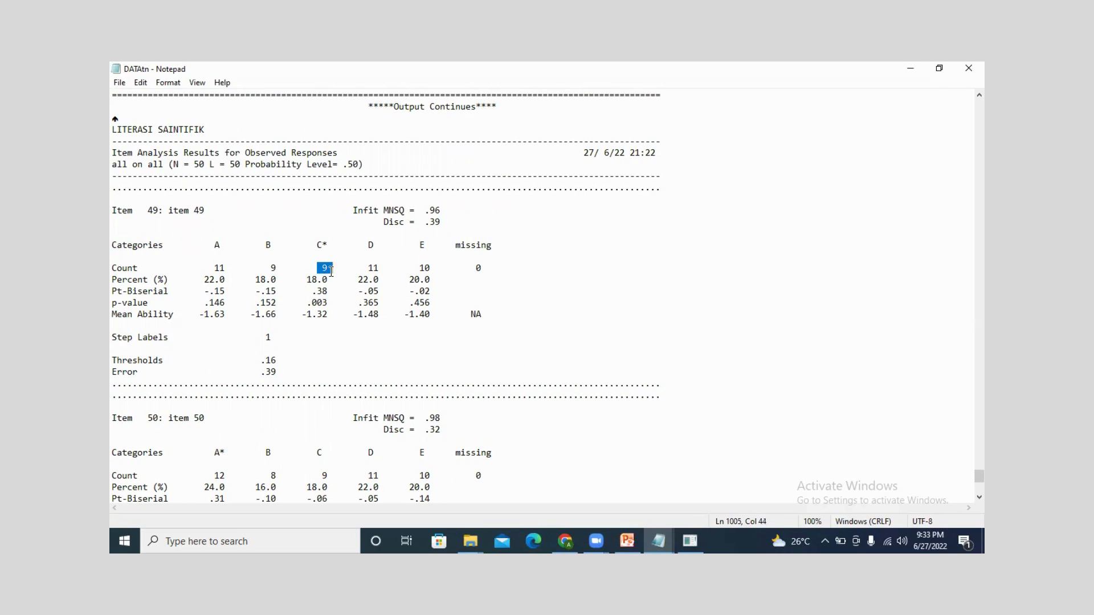
# - Minimize the open output files to return to the TERBARU folder and clear the file selection there
pyautogui.click(910, 68)
pyautogui.click(910, 67)
pyautogui.click(910, 68)
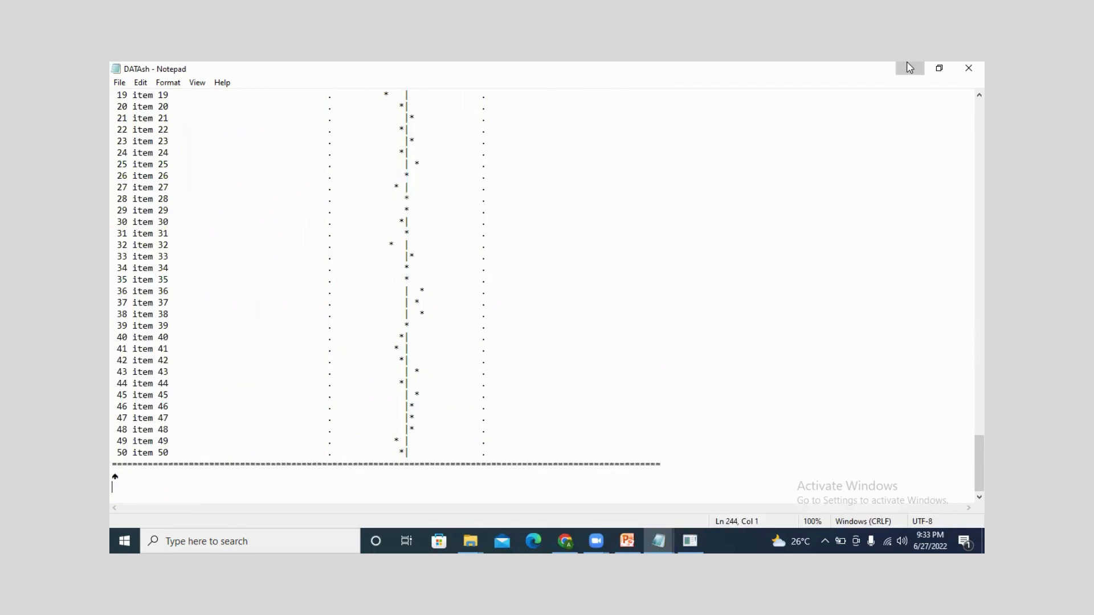
pyautogui.click(910, 68)
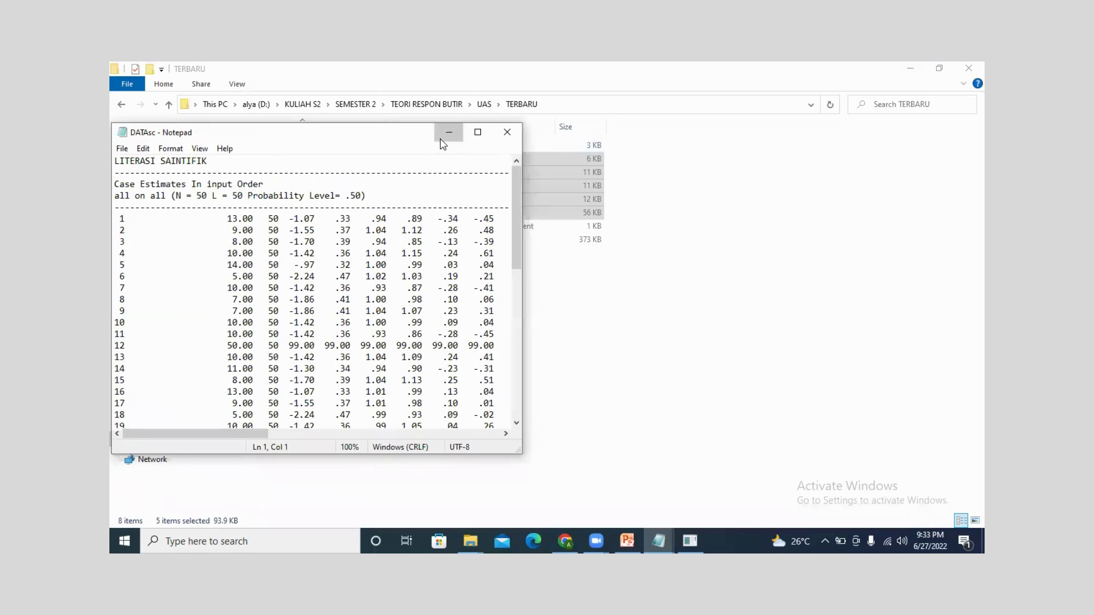
pyautogui.click(448, 133)
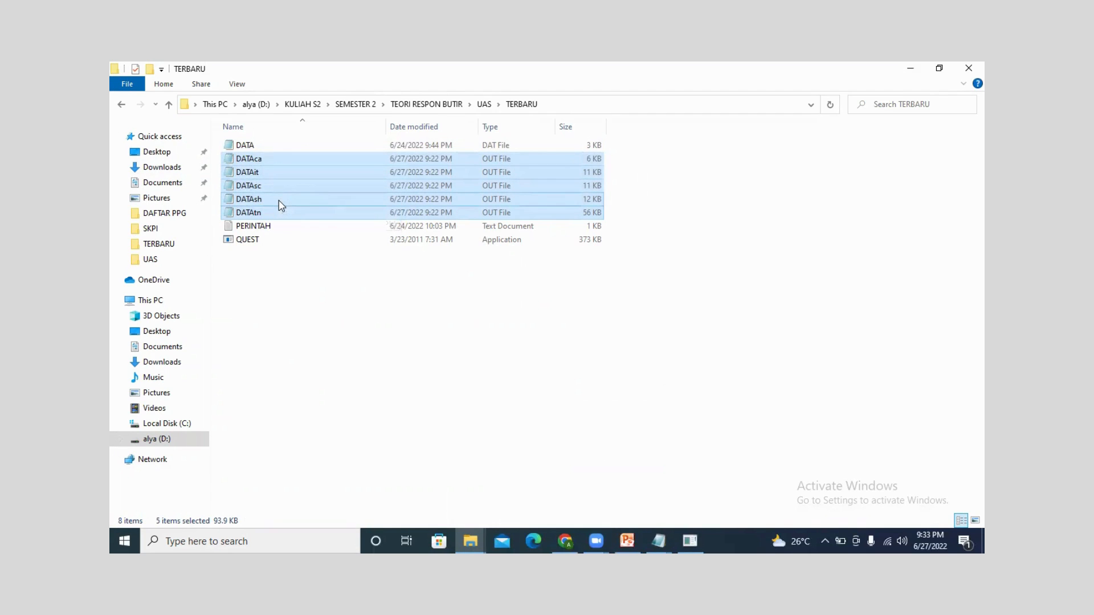
pyautogui.click(332, 287)
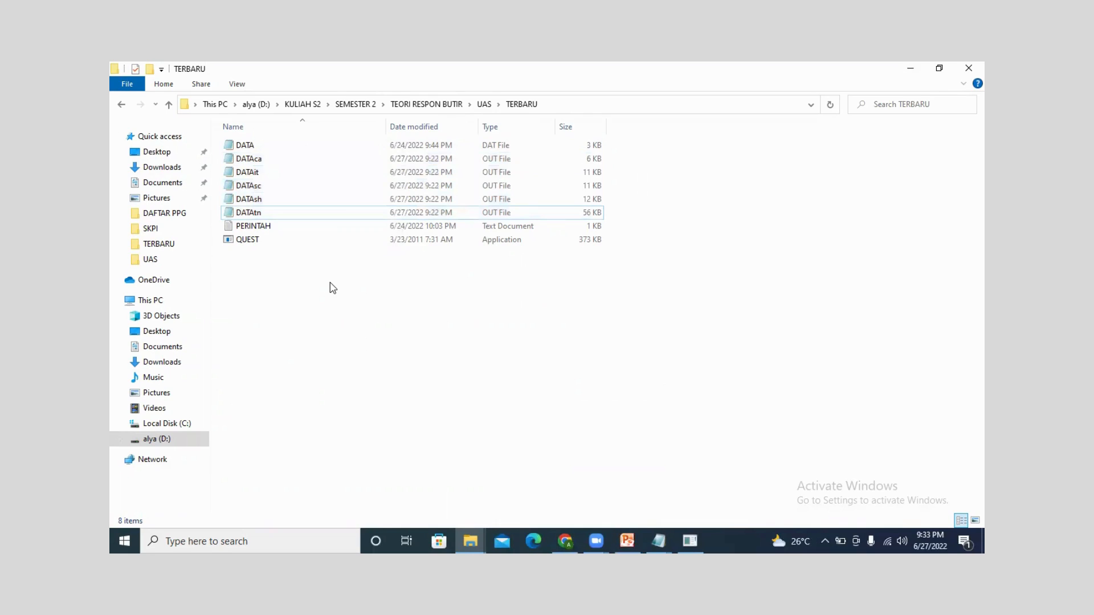